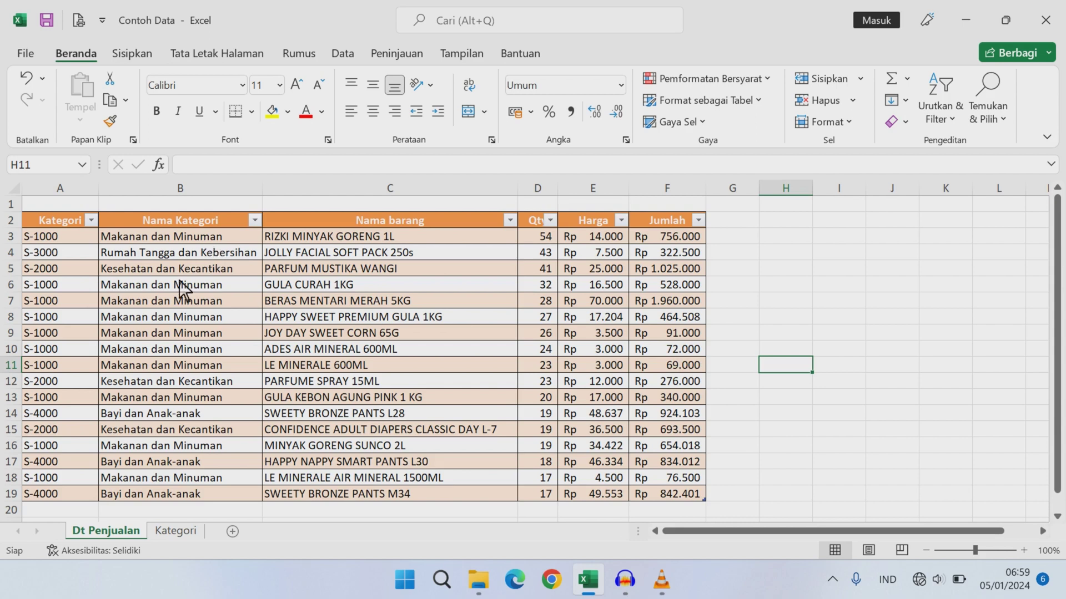
Step: Add an AutoSum total for the Jumlah column in cell F20, below the sales table
{"action": "scroll", "coordinate": [407, 336], "scroll_direction": "down", "scroll_amount": 1}
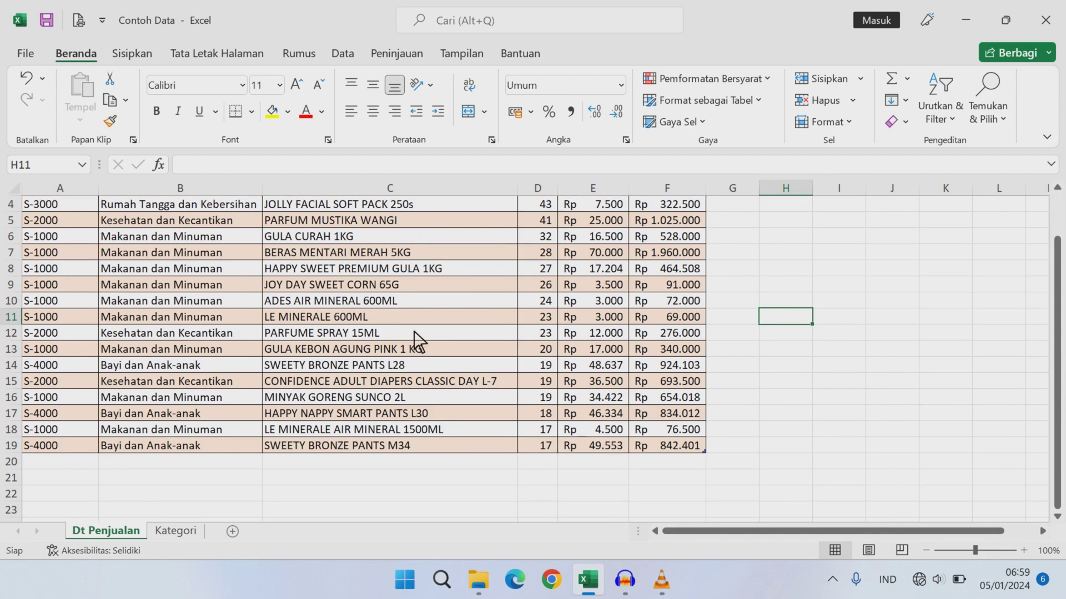
{"action": "left_click", "coordinate": [692, 464]}
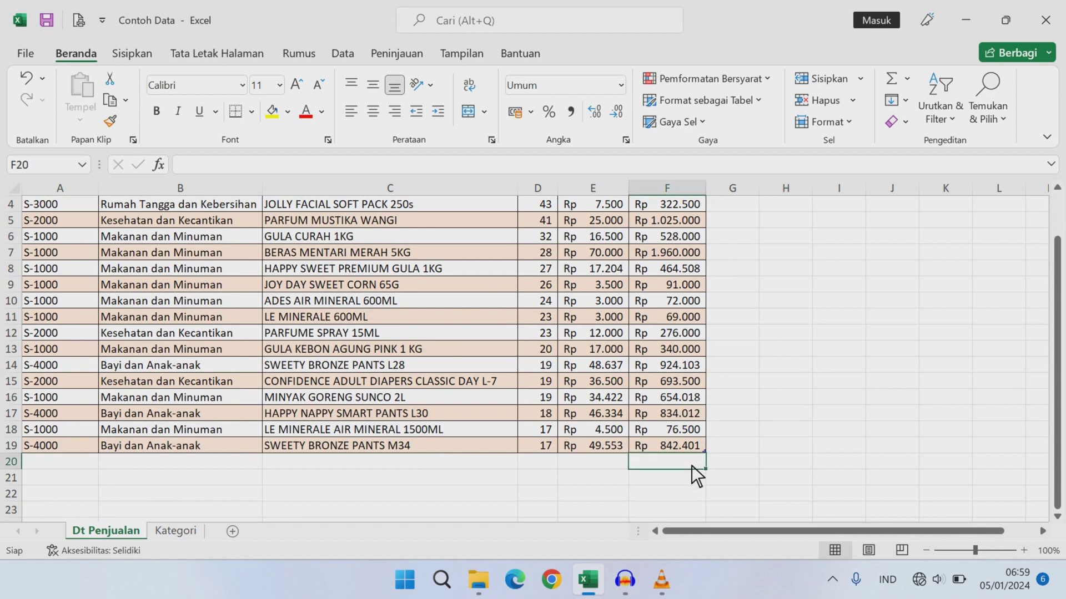
{"action": "left_click", "coordinate": [903, 84]}
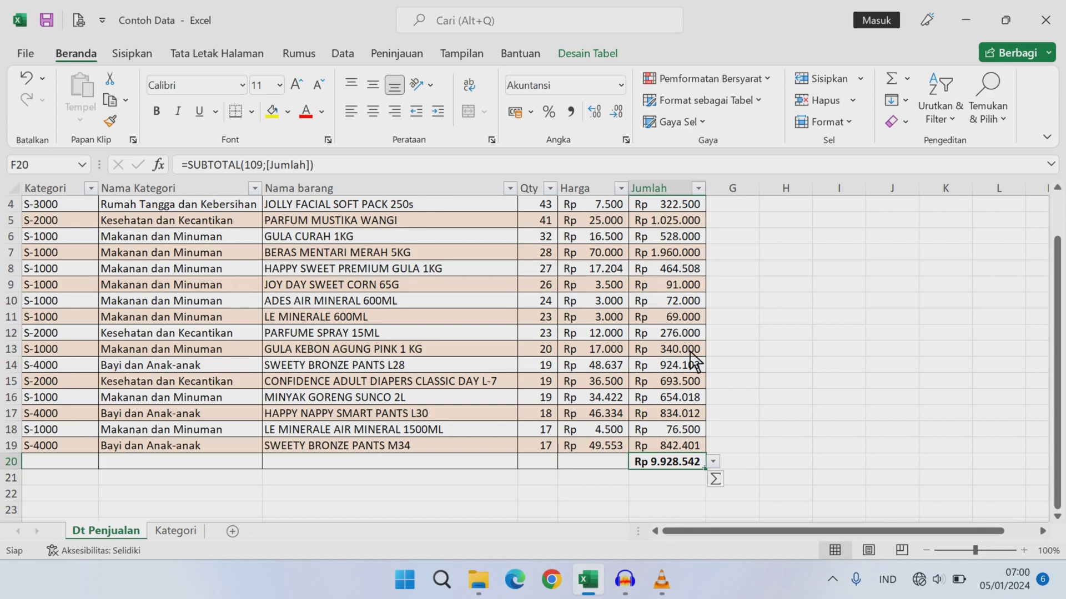
{"action": "scroll", "coordinate": [527, 359], "scroll_direction": "up", "scroll_amount": 1}
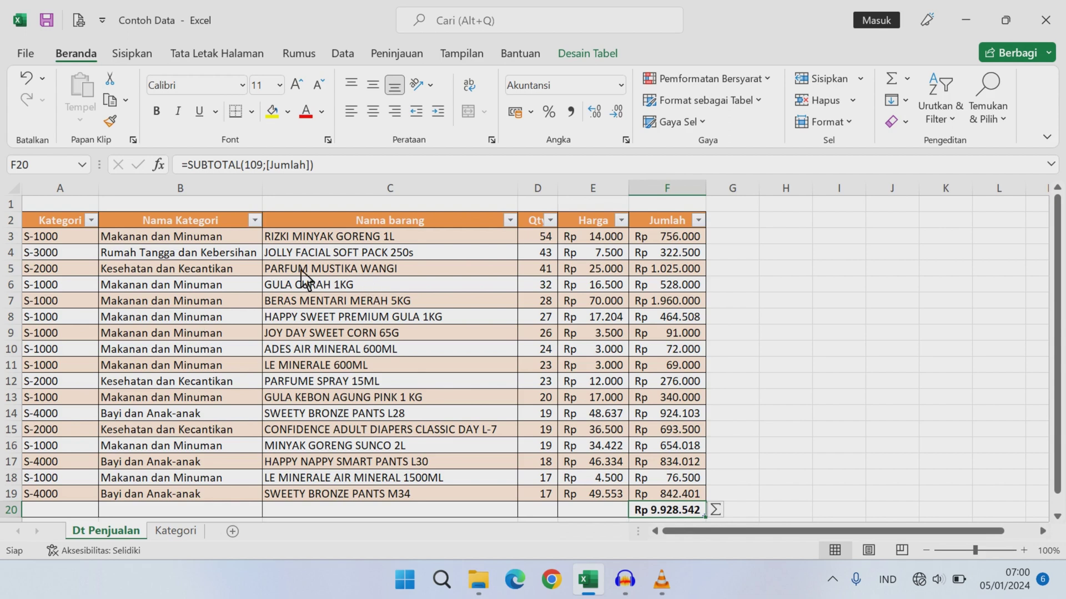
Step: Filter the Nama Kategori column to show only Makanan dan Minuman
{"action": "left_click", "coordinate": [255, 221]}
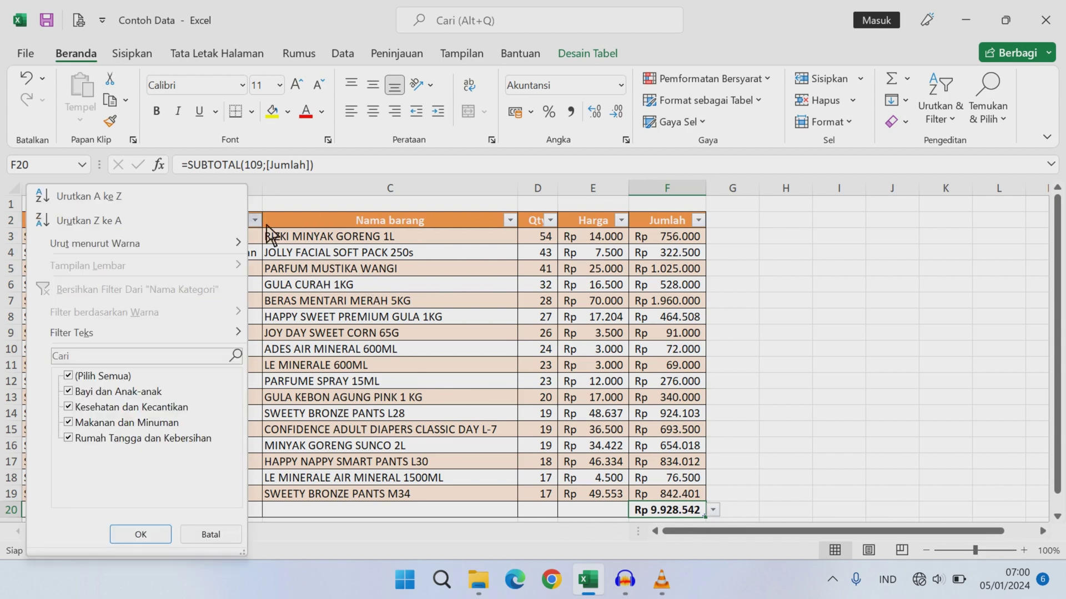
{"action": "left_click", "coordinate": [105, 376]}
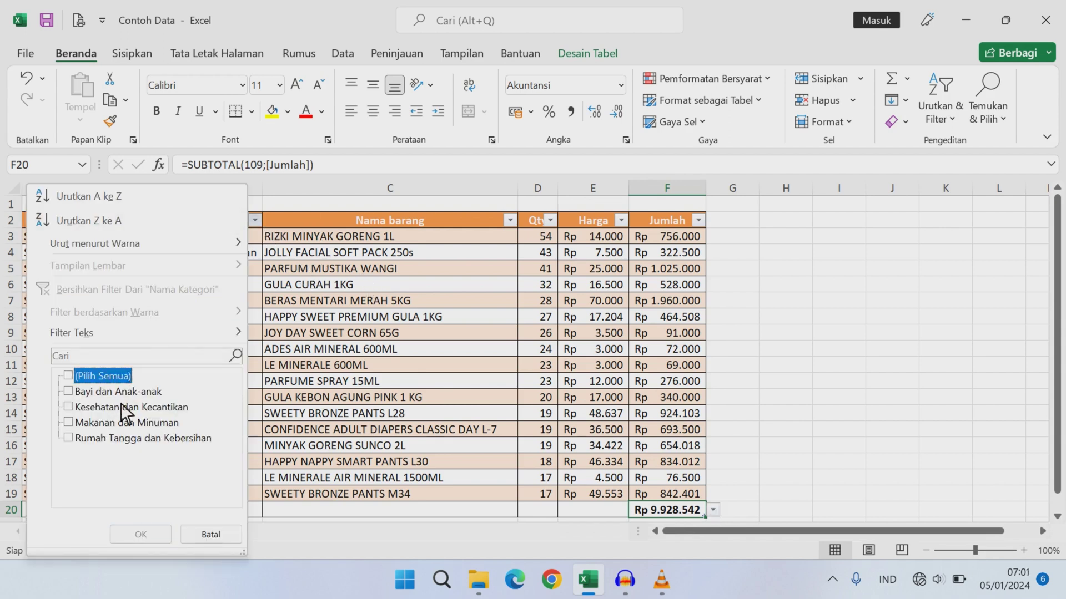
{"action": "left_click", "coordinate": [118, 425]}
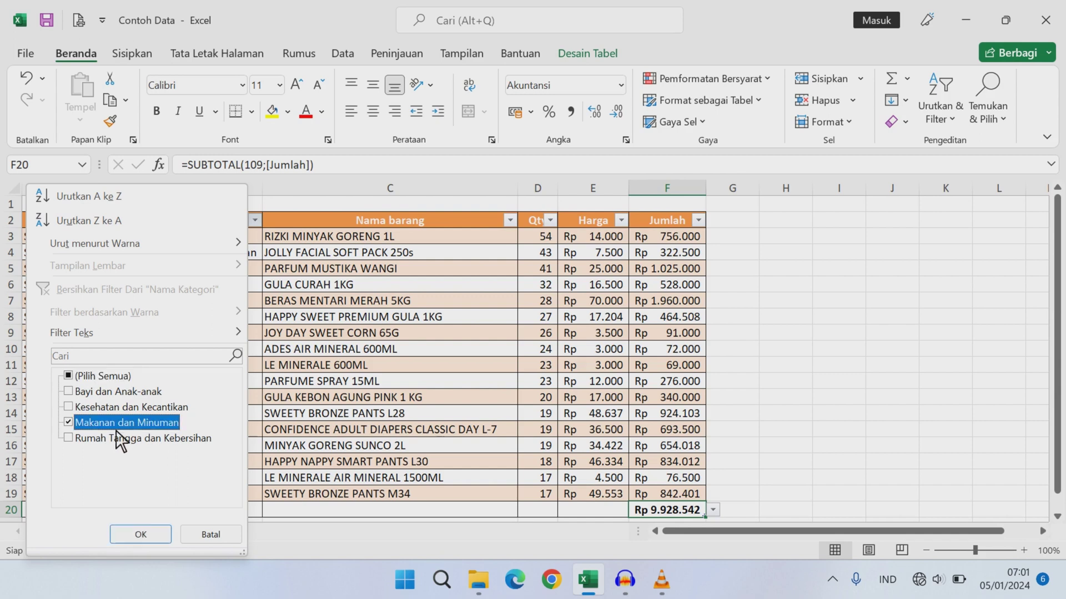
{"action": "left_click", "coordinate": [162, 535]}
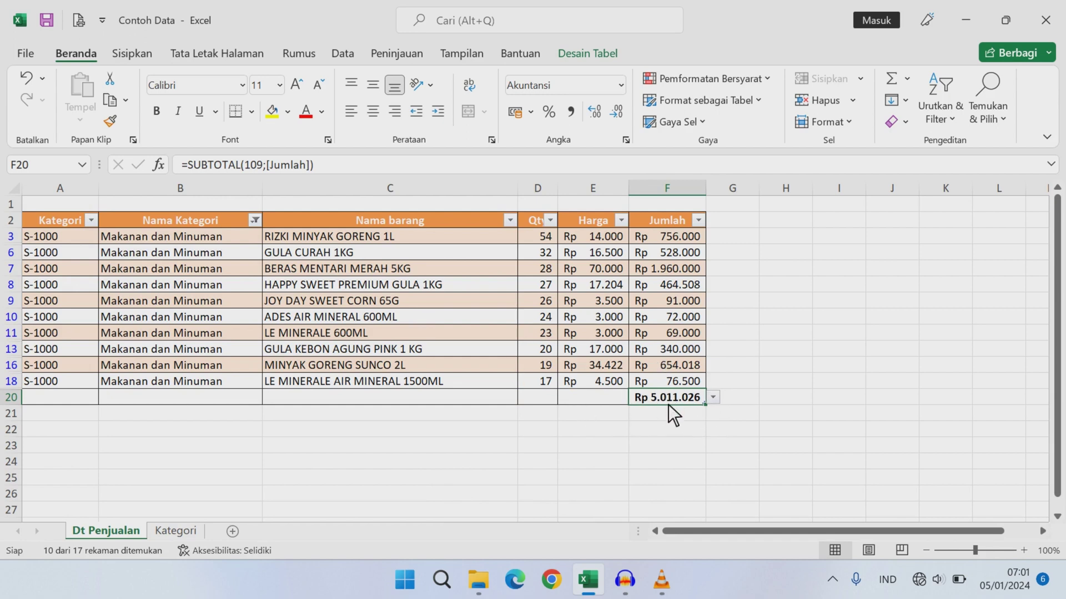
Step: Change the Nama Kategori filter to show only Bayi dan Anak-anak
{"action": "left_click", "coordinate": [255, 220]}
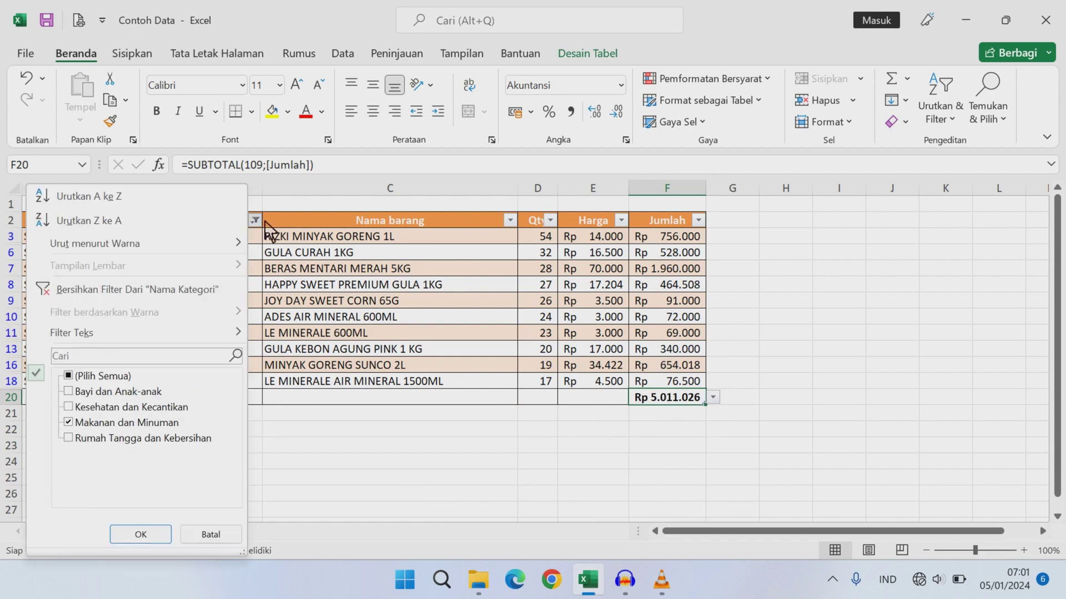
{"action": "left_click", "coordinate": [130, 425]}
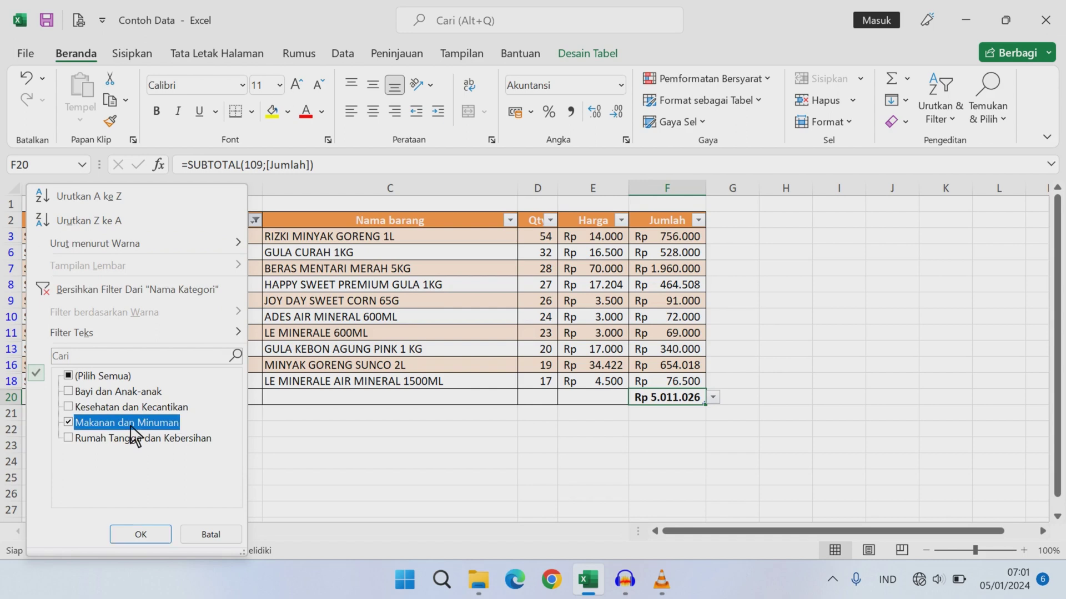
{"action": "left_click", "coordinate": [134, 395]}
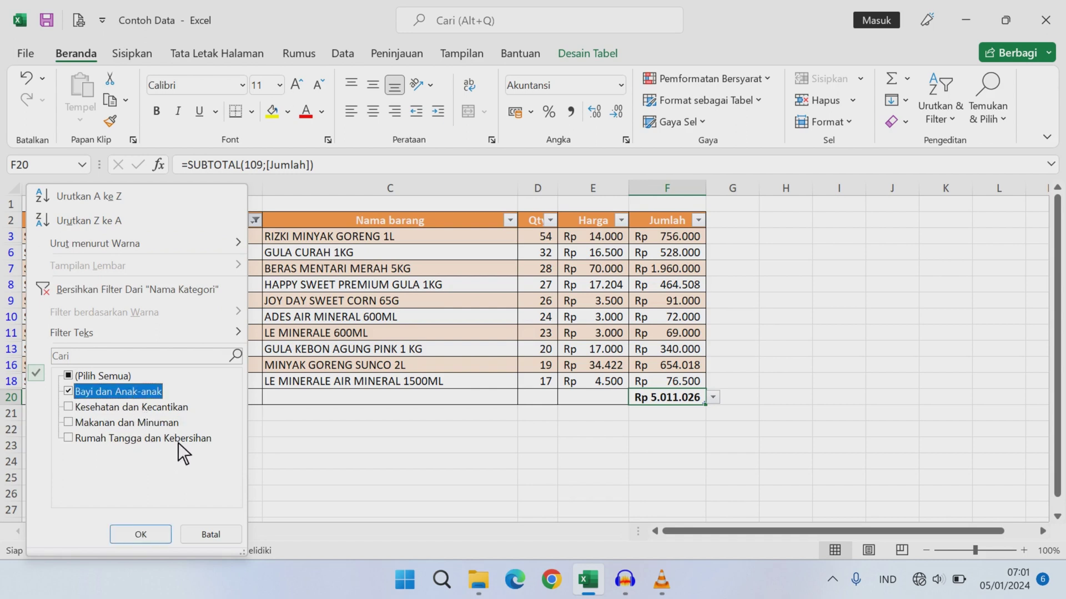
{"action": "left_click", "coordinate": [140, 534]}
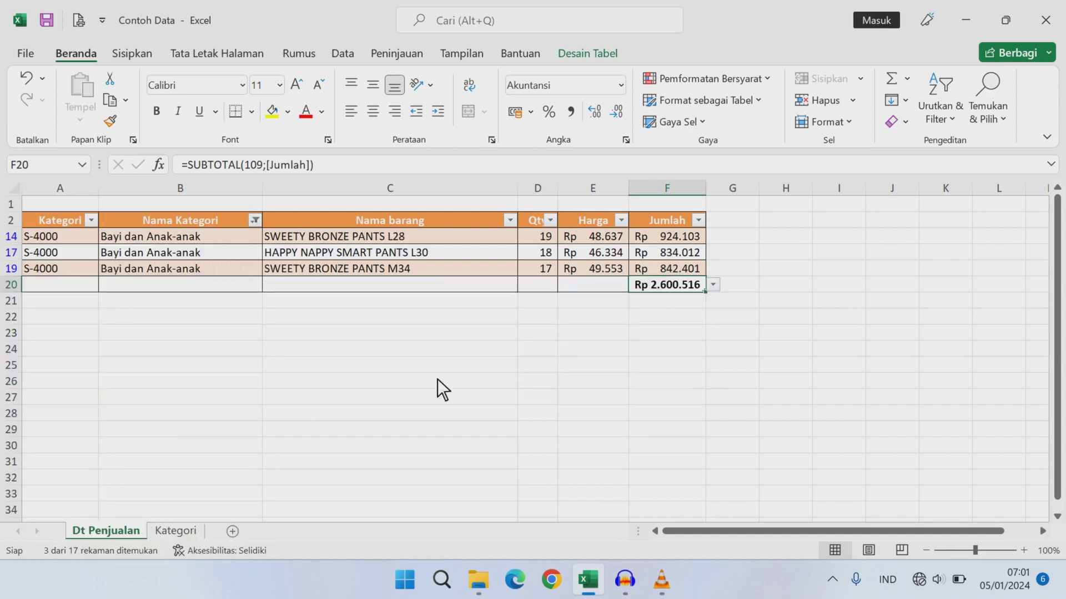
Step: Reset the Nama Kategori filter to show all categories
{"action": "left_click", "coordinate": [254, 220]}
{"action": "left_click", "coordinate": [178, 376]}
{"action": "left_click", "coordinate": [140, 534]}
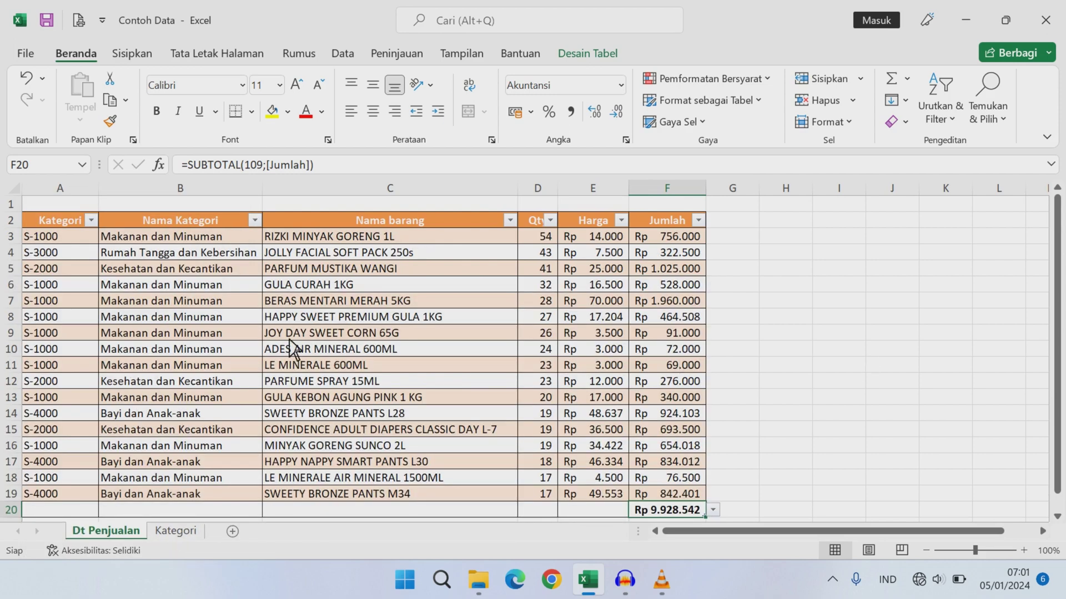
Step: Filter Nama Kategori to Makanan dan Minuman again and copy the Jumlah total in F20
{"action": "left_click", "coordinate": [255, 221]}
{"action": "left_click", "coordinate": [89, 375]}
{"action": "left_click", "coordinate": [94, 423]}
{"action": "left_click", "coordinate": [159, 537]}
{"action": "key", "text": "ctrl+c"}
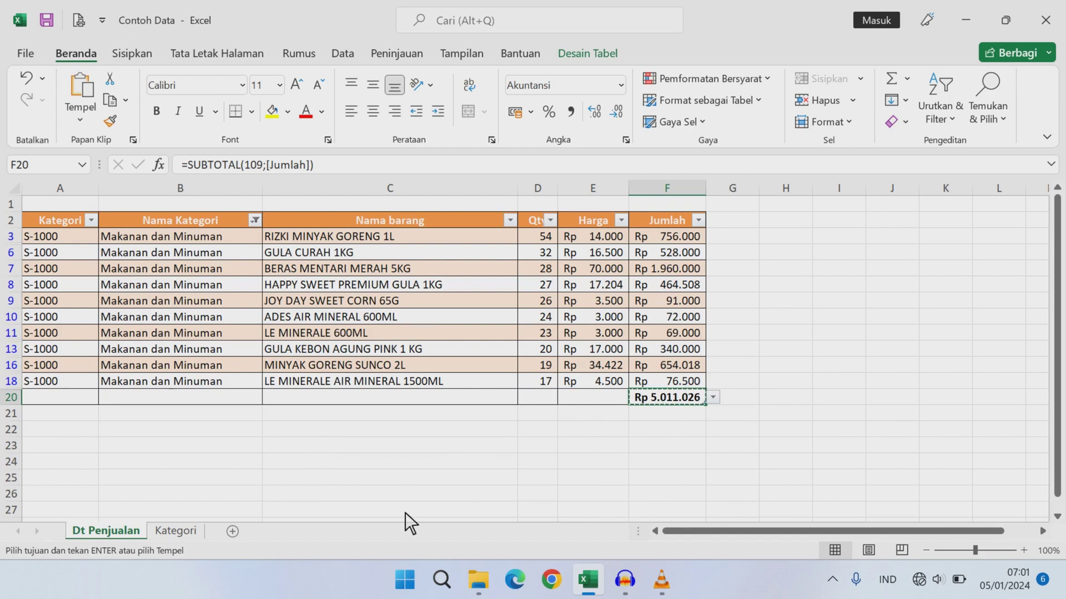
Step: Paste the copied total as a value into cell C2 of the Kategori sheet
{"action": "left_click", "coordinate": [201, 535]}
{"action": "right_click", "coordinate": [304, 222]}
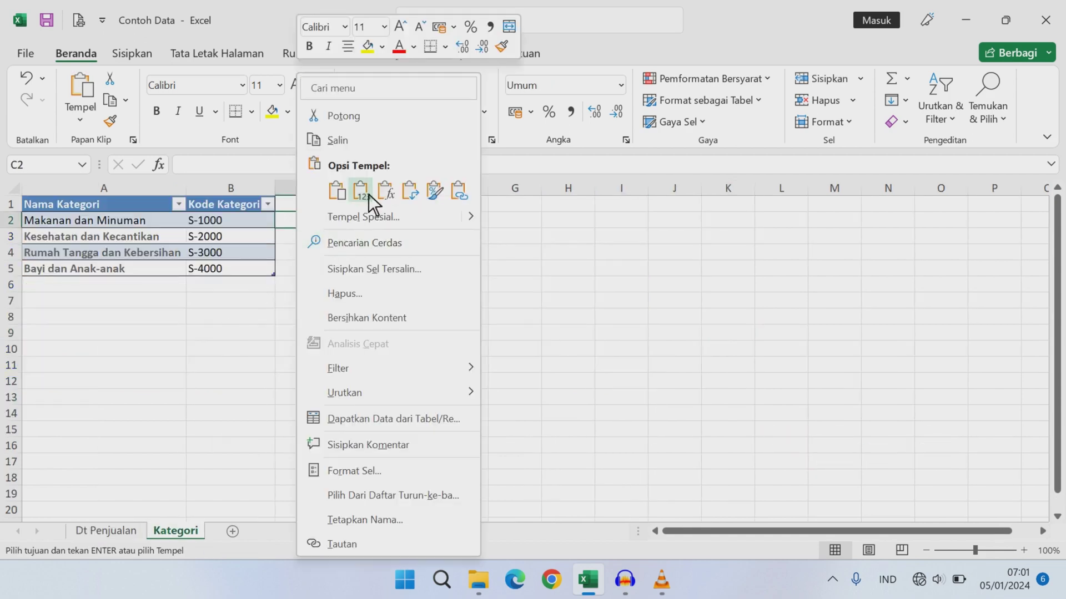
{"action": "left_click", "coordinate": [362, 191]}
Step: Format cells C2:C5 with the comma number style and no decimal places
{"action": "left_click_drag", "start_coordinate": [322, 226], "coordinate": [308, 269]}
{"action": "left_click", "coordinate": [572, 113]}
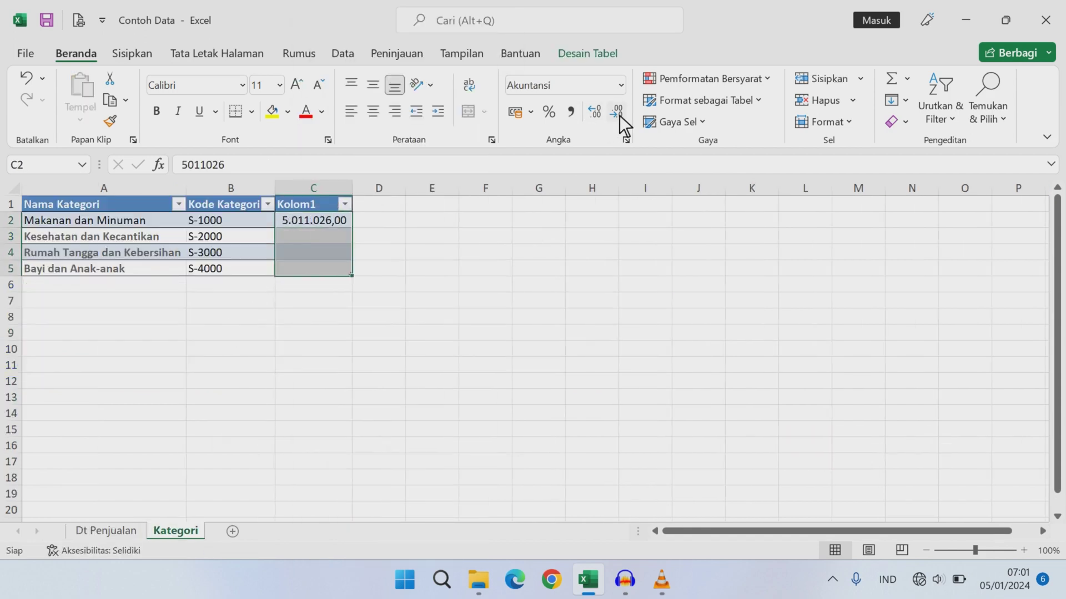
{"action": "left_click", "coordinate": [617, 113]}
{"action": "left_click", "coordinate": [617, 113]}
{"action": "left_click", "coordinate": [539, 268]}
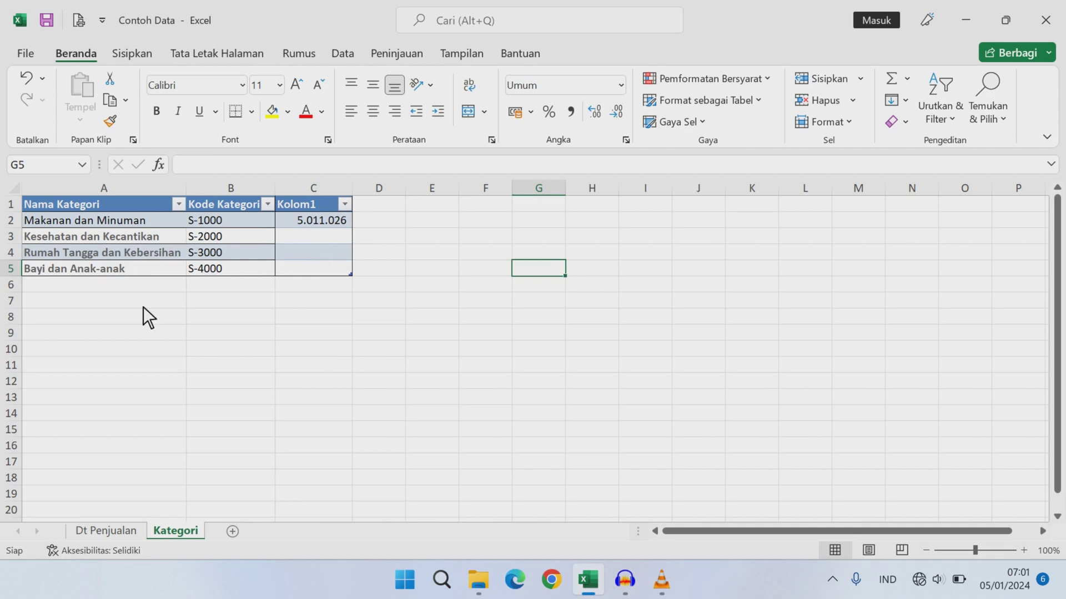
Step: Return to the Dt Penjualan sheet and select all categories in the Nama Kategori filter
{"action": "left_click", "coordinate": [99, 533]}
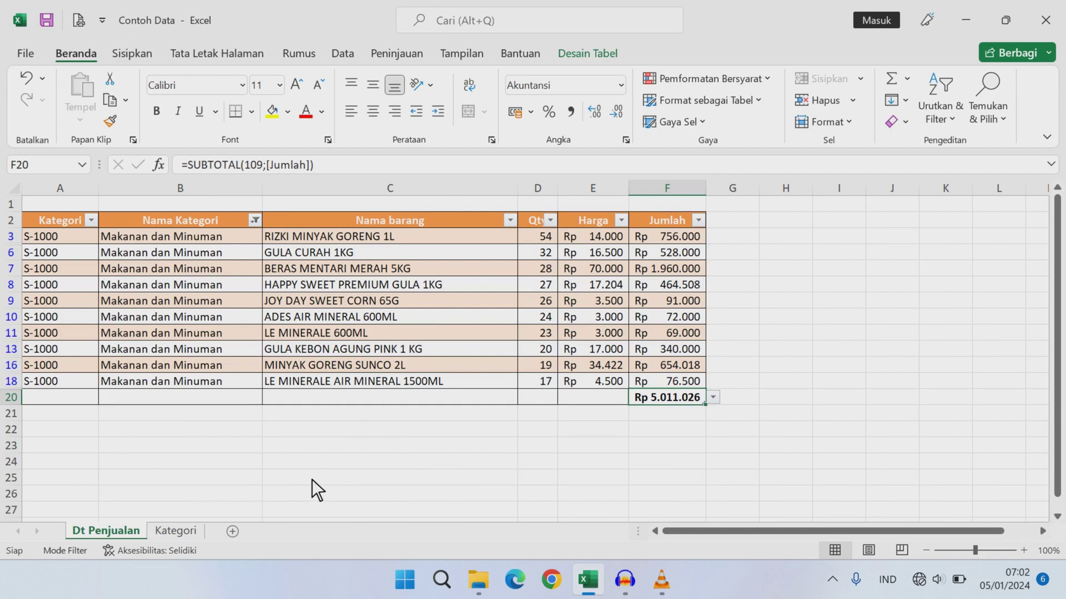
{"action": "left_click", "coordinate": [176, 530]}
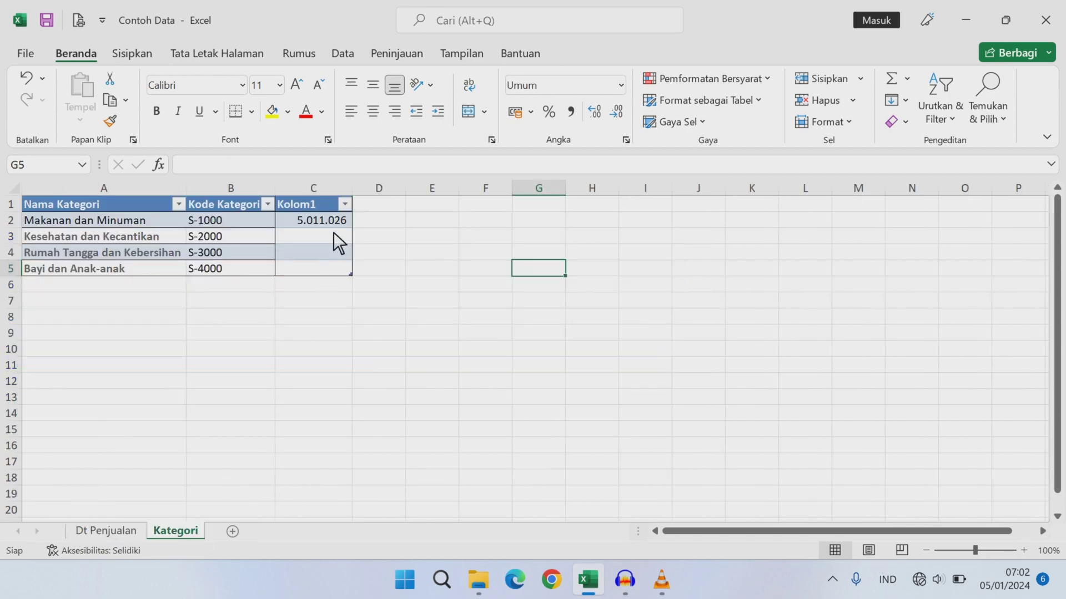
{"action": "left_click", "coordinate": [121, 532]}
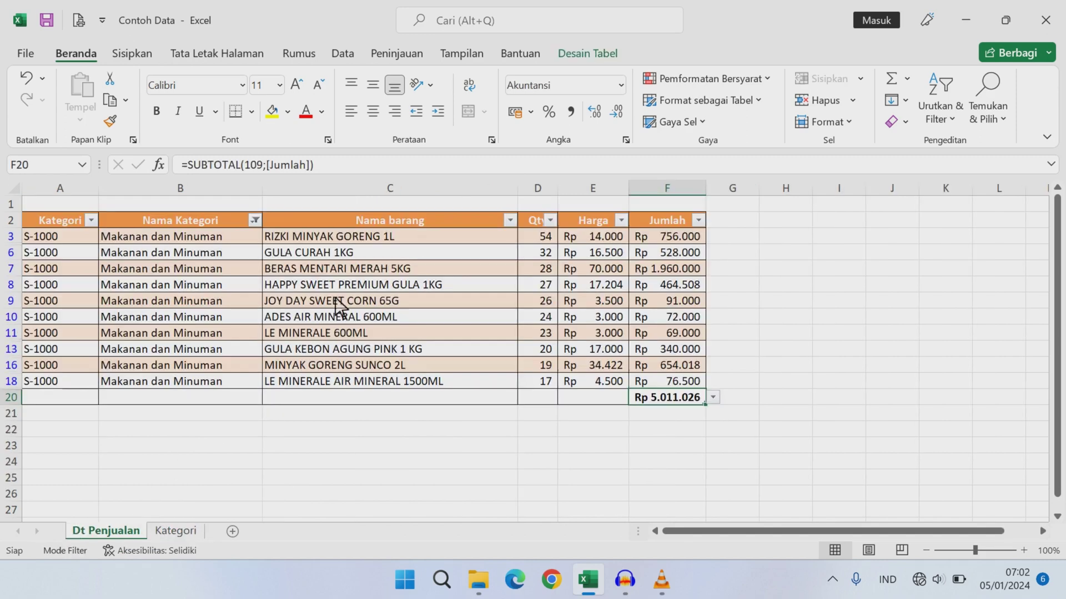
{"action": "left_click", "coordinate": [408, 305]}
{"action": "left_click", "coordinate": [254, 220]}
{"action": "left_click", "coordinate": [136, 378]}
{"action": "left_click", "coordinate": [141, 534]}
{"action": "left_click", "coordinate": [422, 323]}
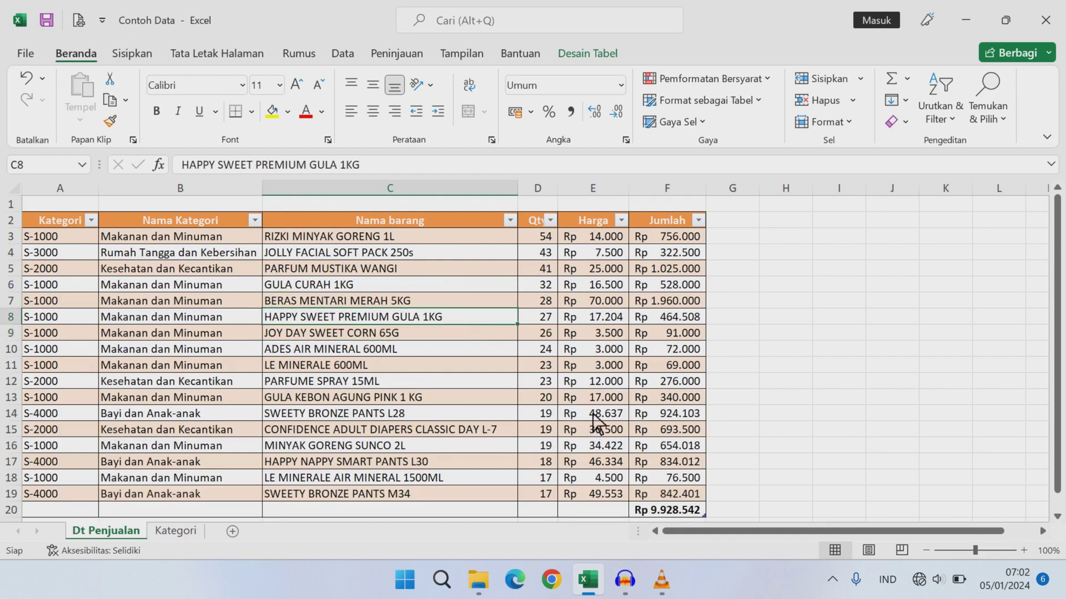
Step: Clear the pasted total from C2 in the Kategori sheet and delete column C
{"action": "left_click", "coordinate": [187, 532]}
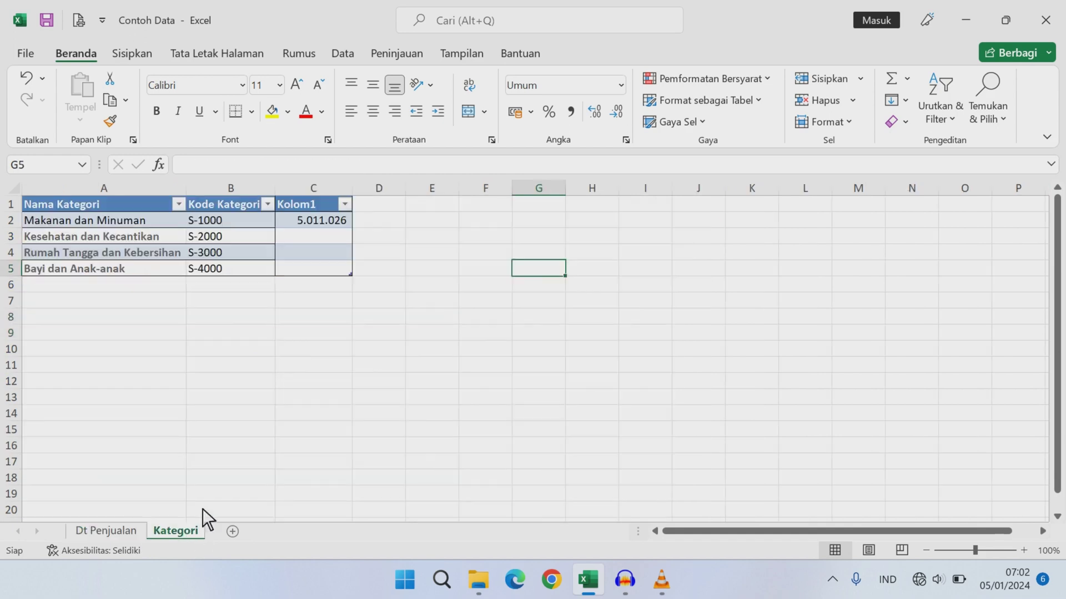
{"action": "left_click", "coordinate": [332, 238]}
{"action": "left_click", "coordinate": [334, 225]}
{"action": "key", "text": "Delete"}
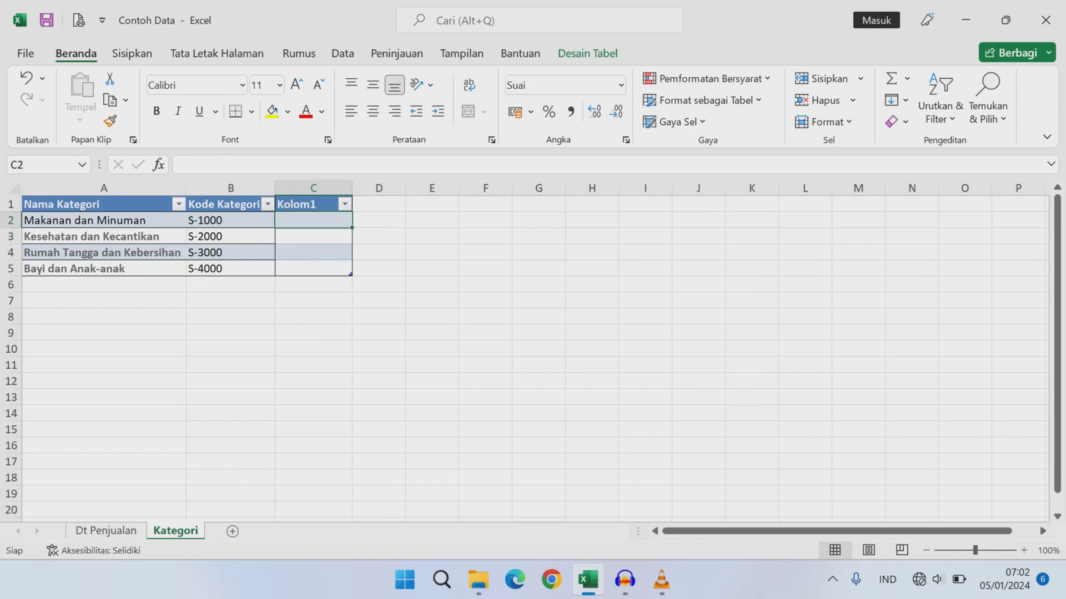
{"action": "left_click", "coordinate": [319, 210]}
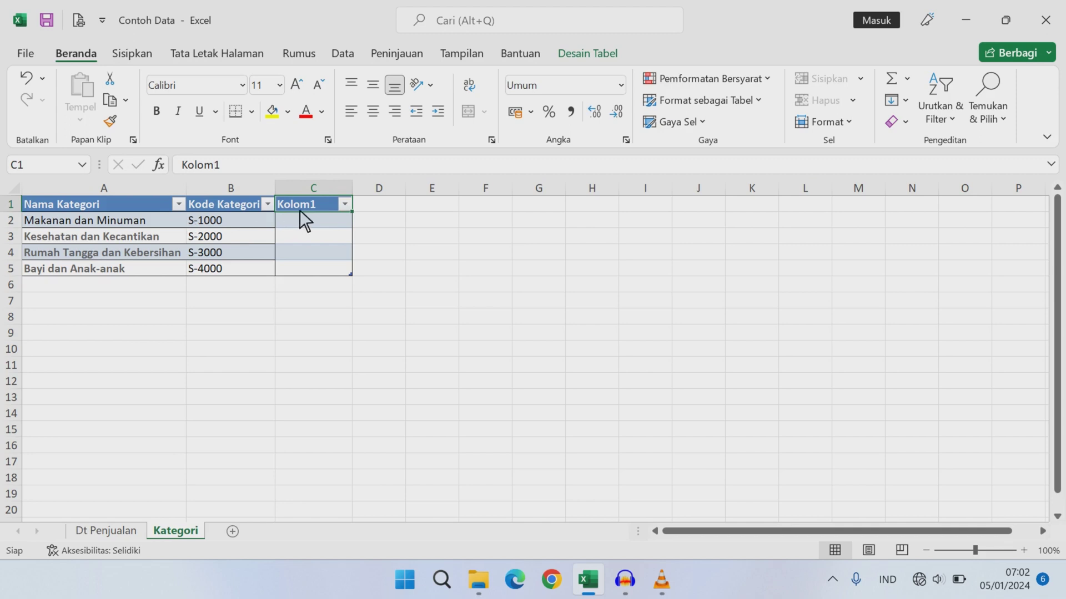
{"action": "left_click", "coordinate": [313, 189]}
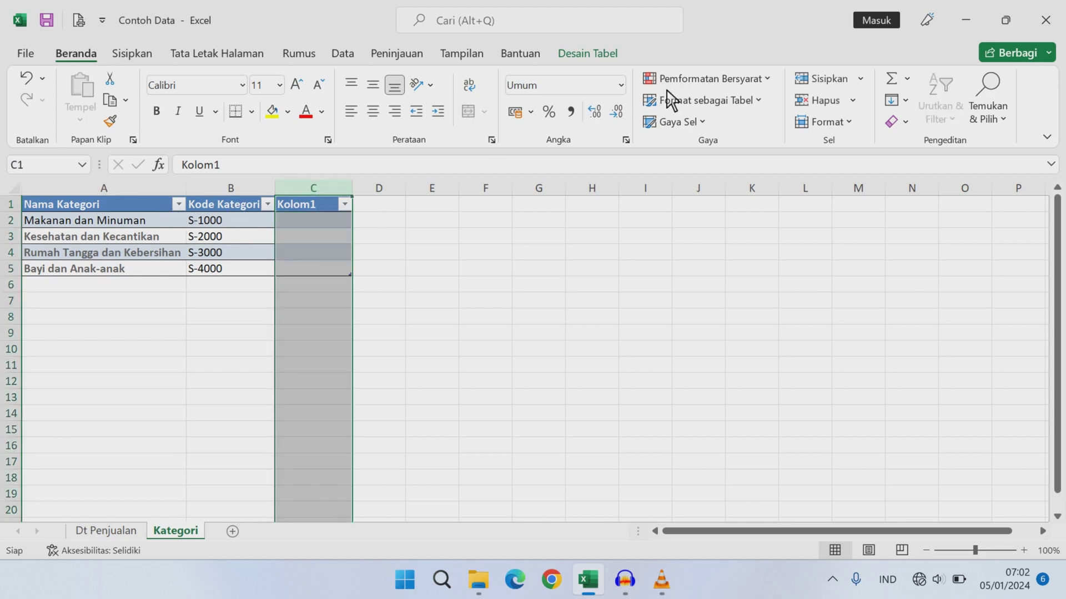
{"action": "left_click", "coordinate": [832, 101]}
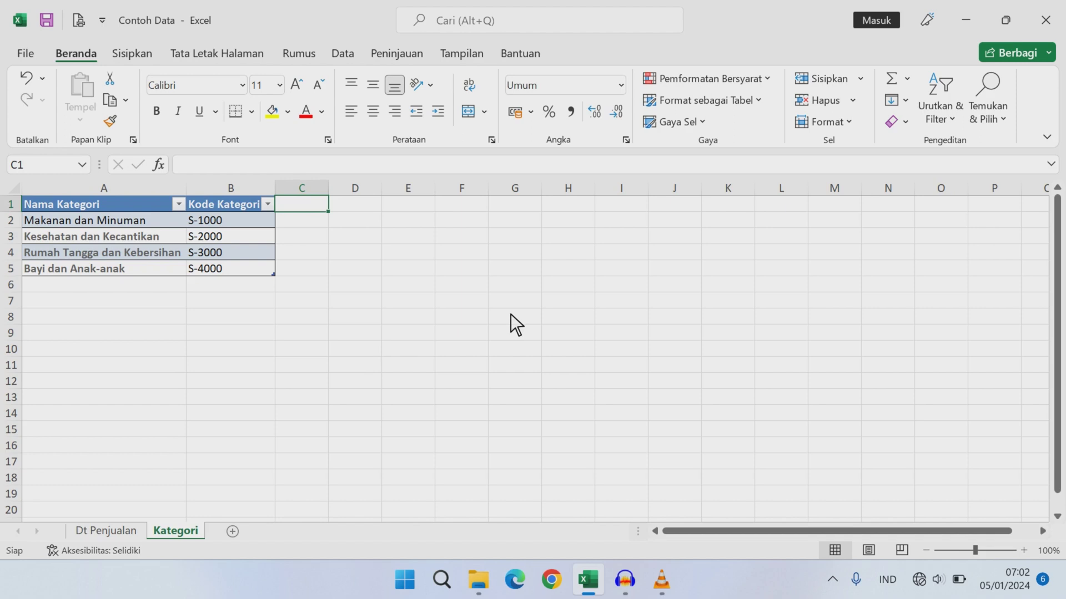
Step: Add a new table column with the header Sumif in cell C1 of the Kategori sheet
{"action": "type", "text": "Sum"}
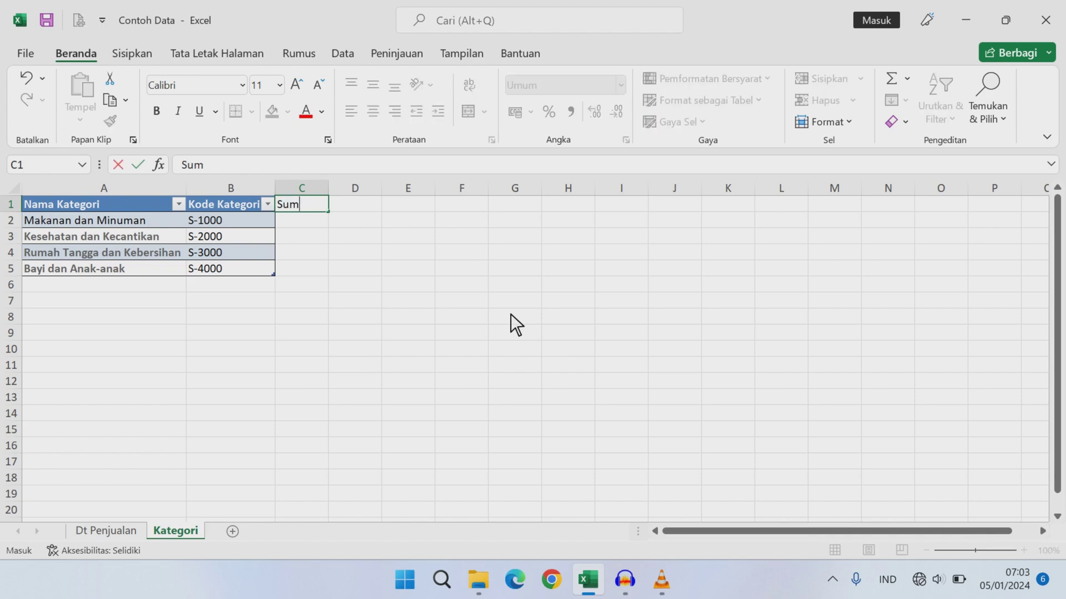
{"action": "type", "text": "if"}
{"action": "key", "text": "Return"}
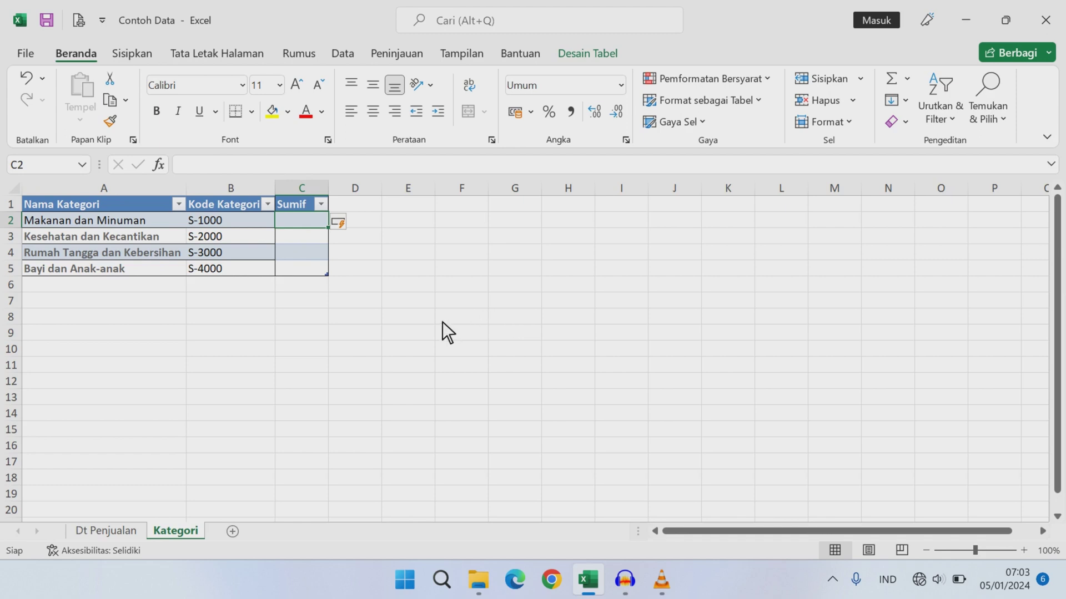
Step: Start a SUMIF formula in C2 of the Kategori sheet with the Dt Penjualan column Tabel1[Nama Kategori] as range
{"action": "type", "text": "="}
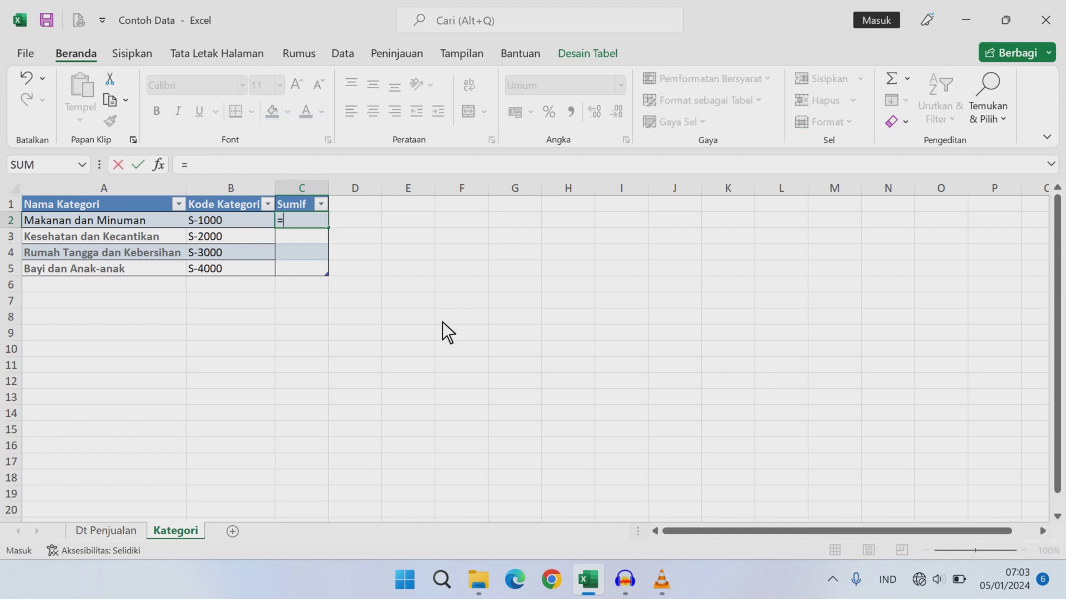
{"action": "type", "text": "sum"}
{"action": "key", "text": "Down"}
{"action": "key", "text": "Tab"}
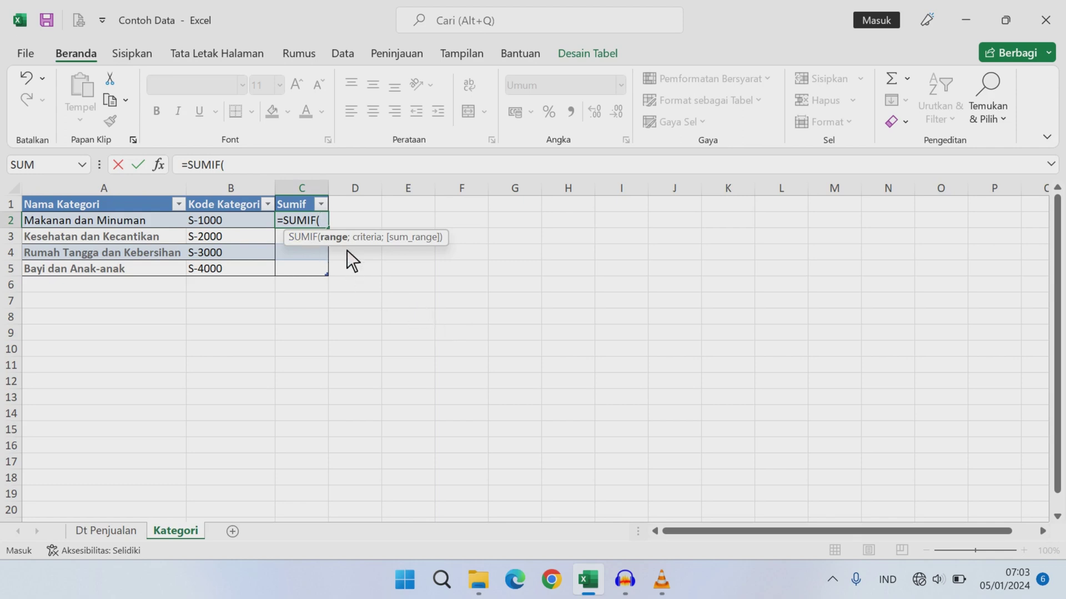
{"action": "left_click", "coordinate": [106, 531]}
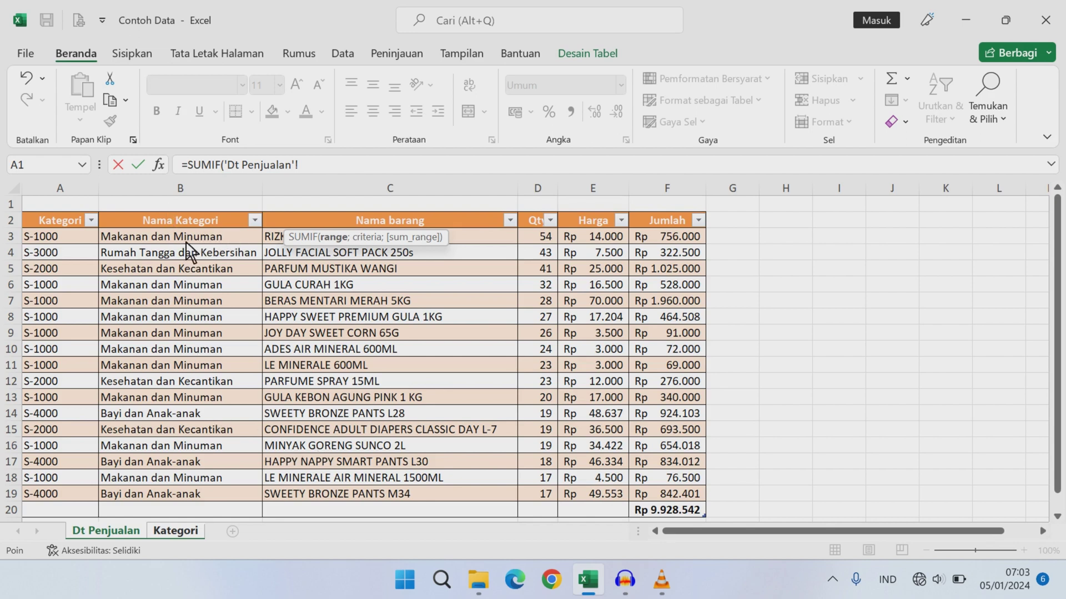
{"action": "left_click_drag", "start_coordinate": [186, 243], "coordinate": [172, 498]}
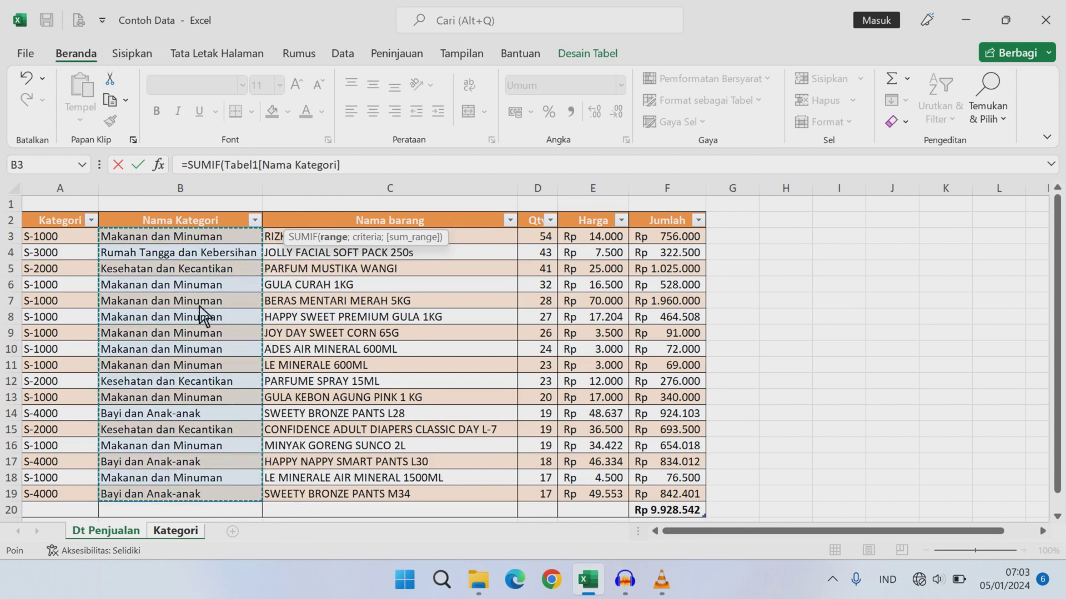
{"action": "left_click", "coordinate": [194, 286]}
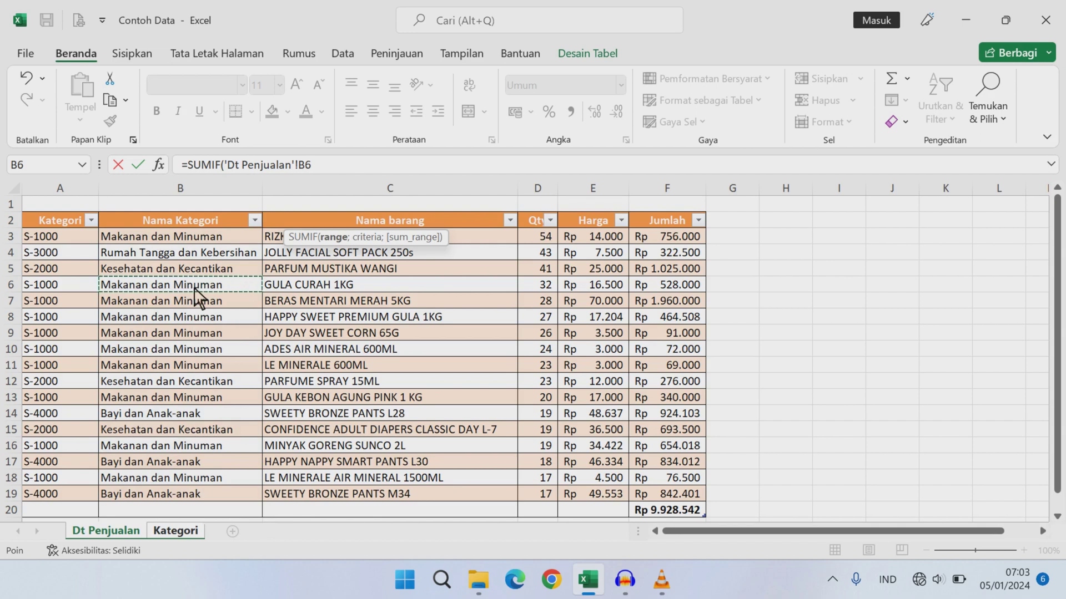
{"action": "key", "text": "ctrl+space"}
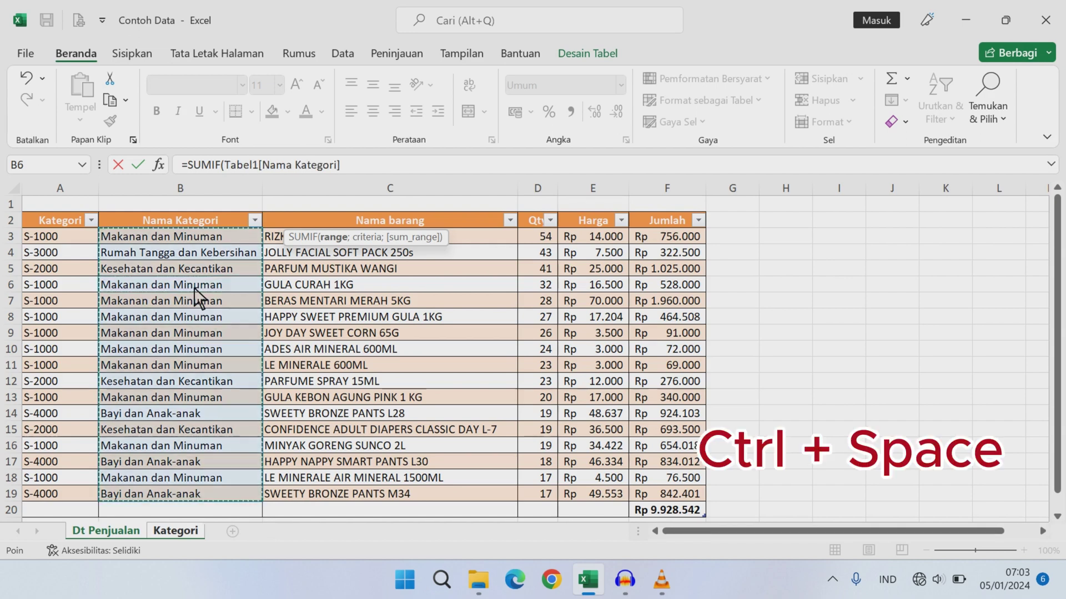
{"action": "left_click", "coordinate": [309, 321]}
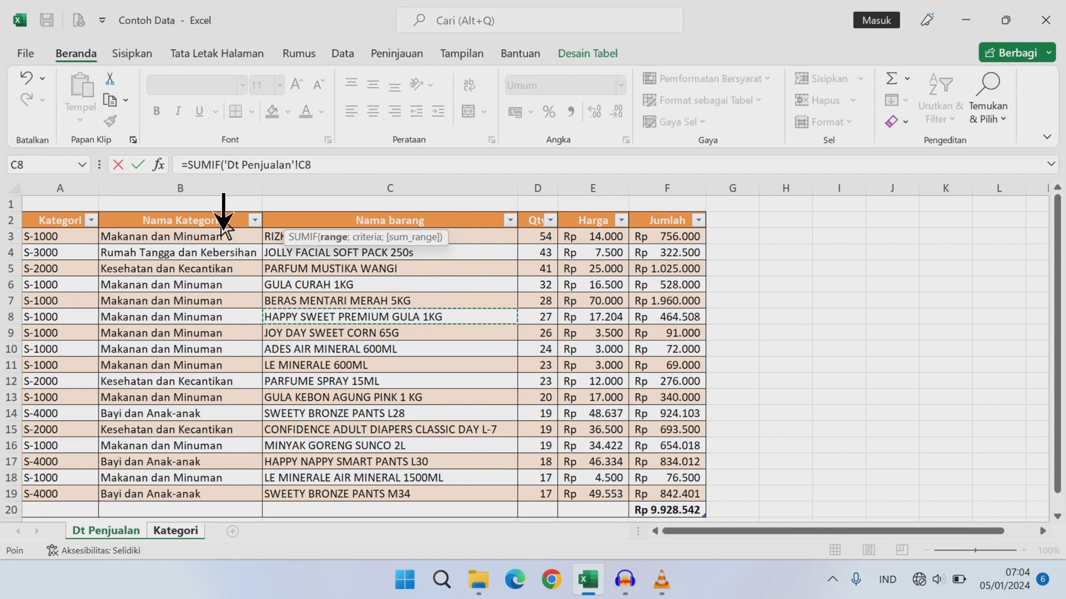
{"action": "left_click", "coordinate": [223, 222]}
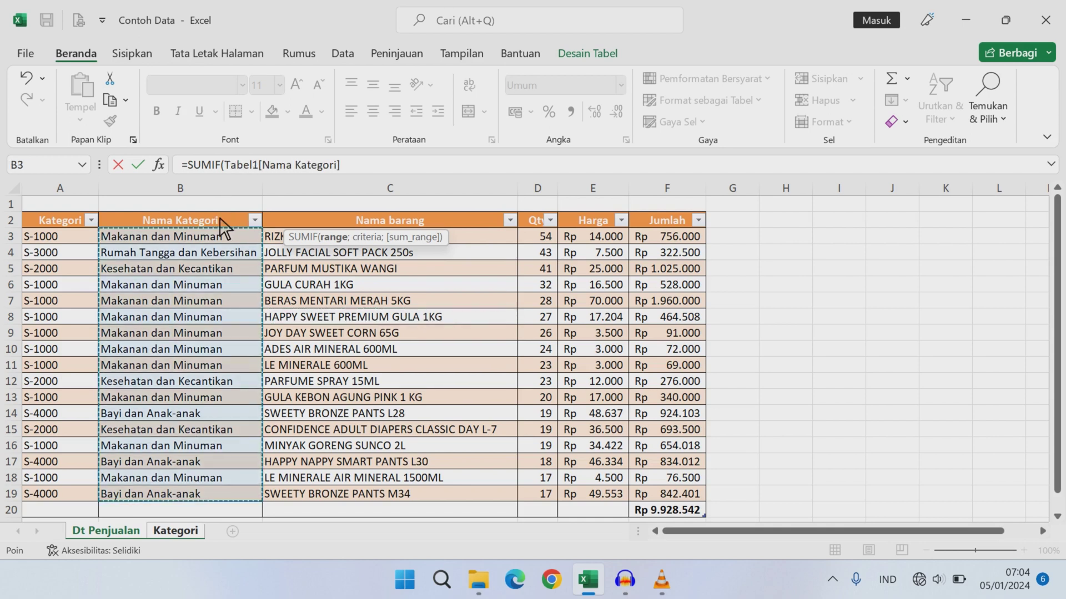
{"action": "left_click", "coordinate": [384, 168]}
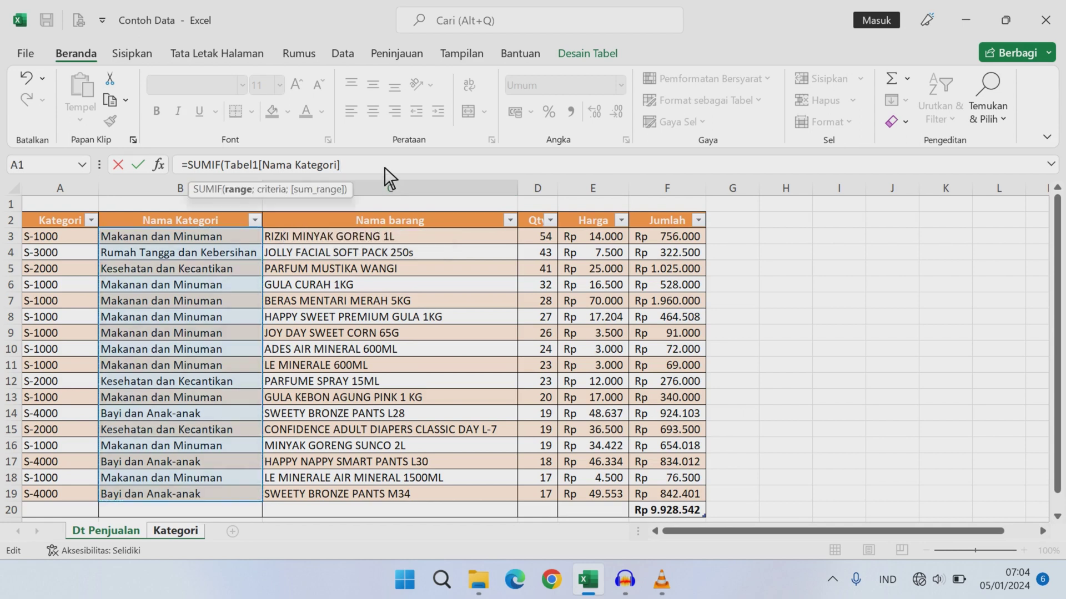
Step: Set the SUMIF criteria to the Nama Kategori cell A2 in the Kategori sheet
{"action": "type", "text": ";Kategori!"}
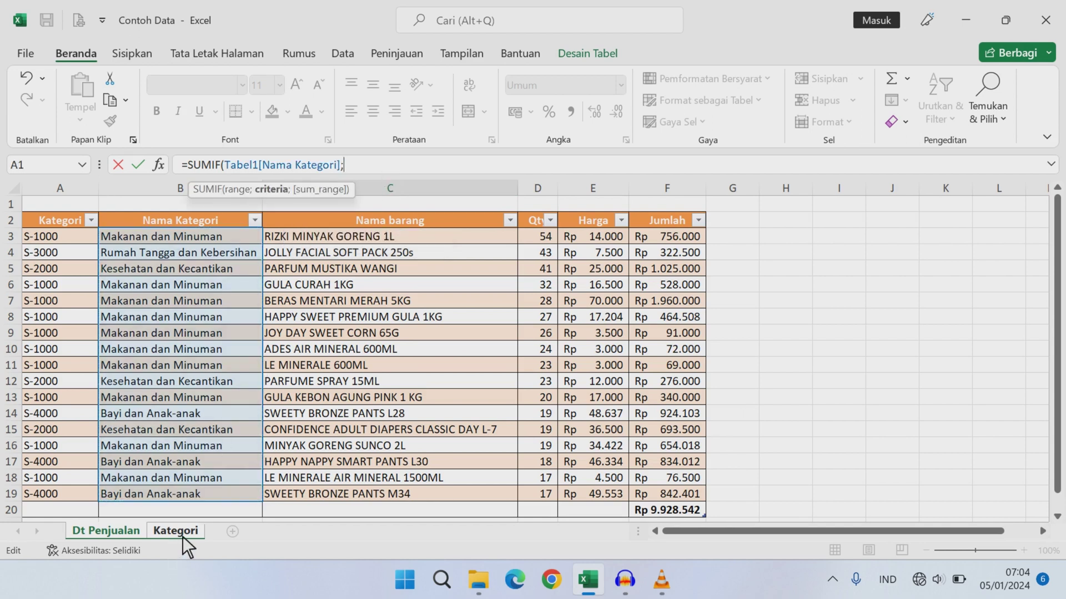
{"action": "left_click", "coordinate": [183, 534]}
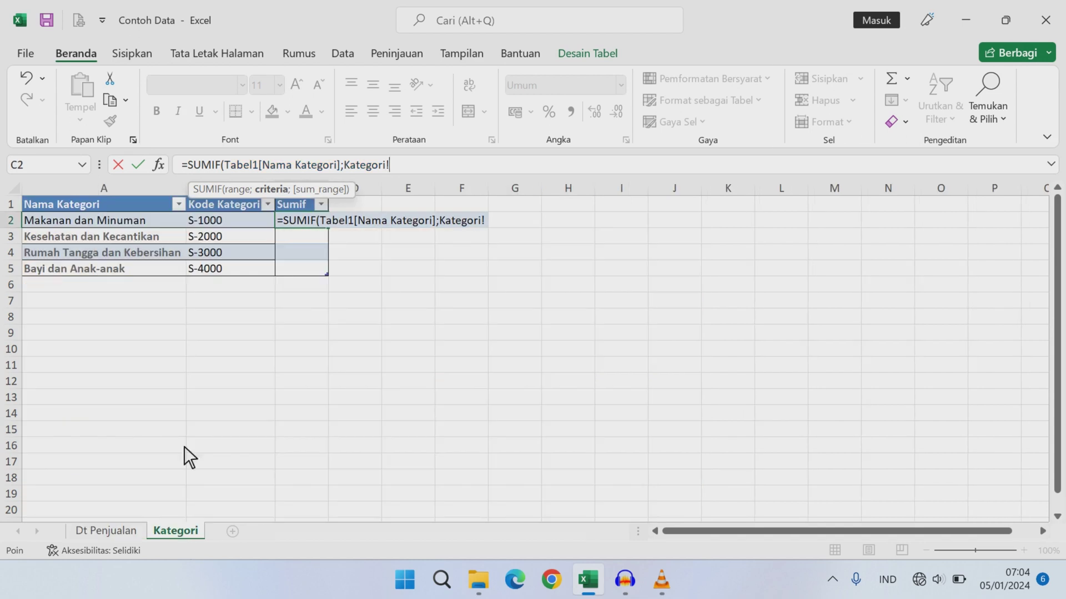
{"action": "left_click", "coordinate": [155, 220]}
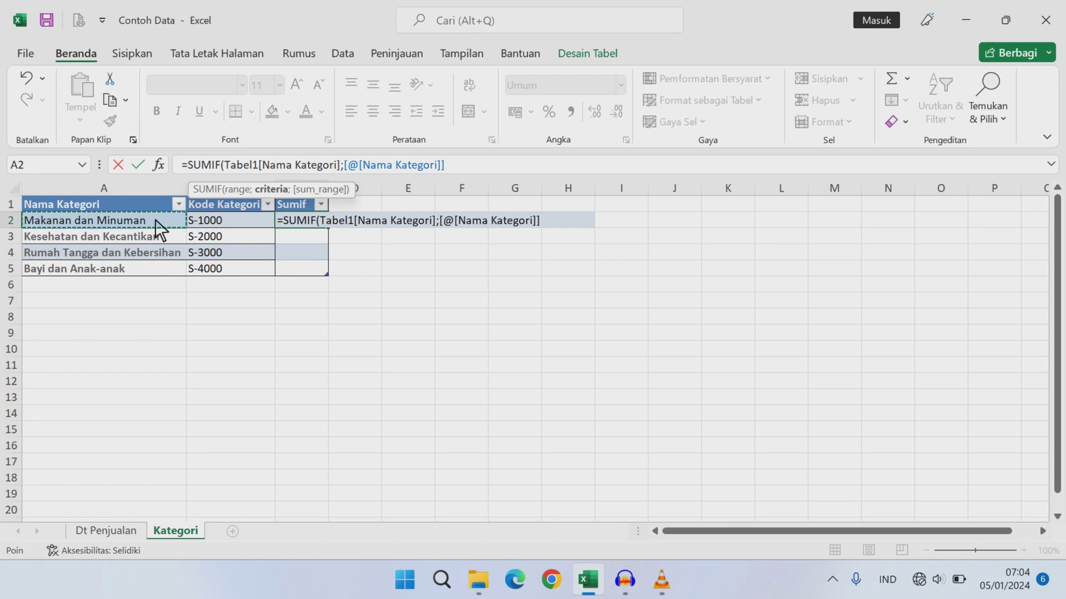
{"action": "type", "text": ";"}
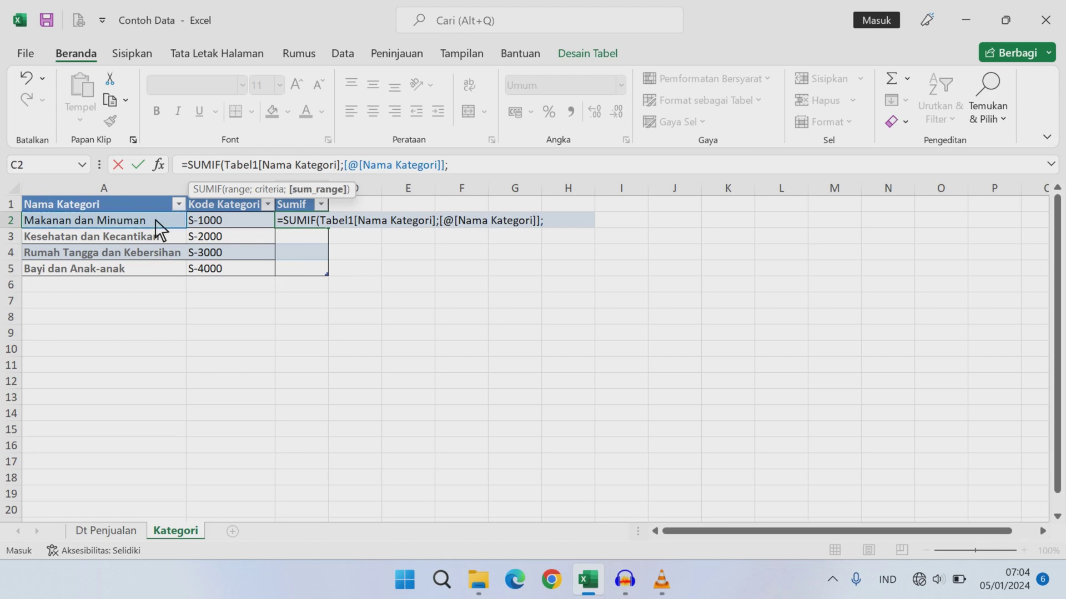
Step: Use the Jumlah column of the Dt Penjualan table as the sum range and complete the SUMIF formula
{"action": "left_click", "coordinate": [111, 534]}
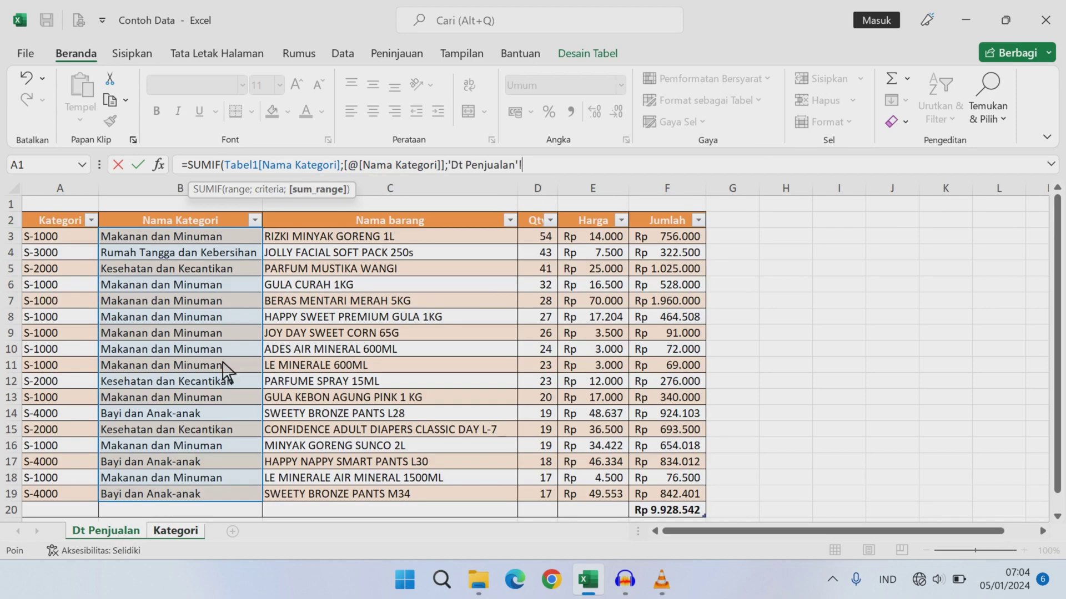
{"action": "left_click", "coordinate": [660, 275]}
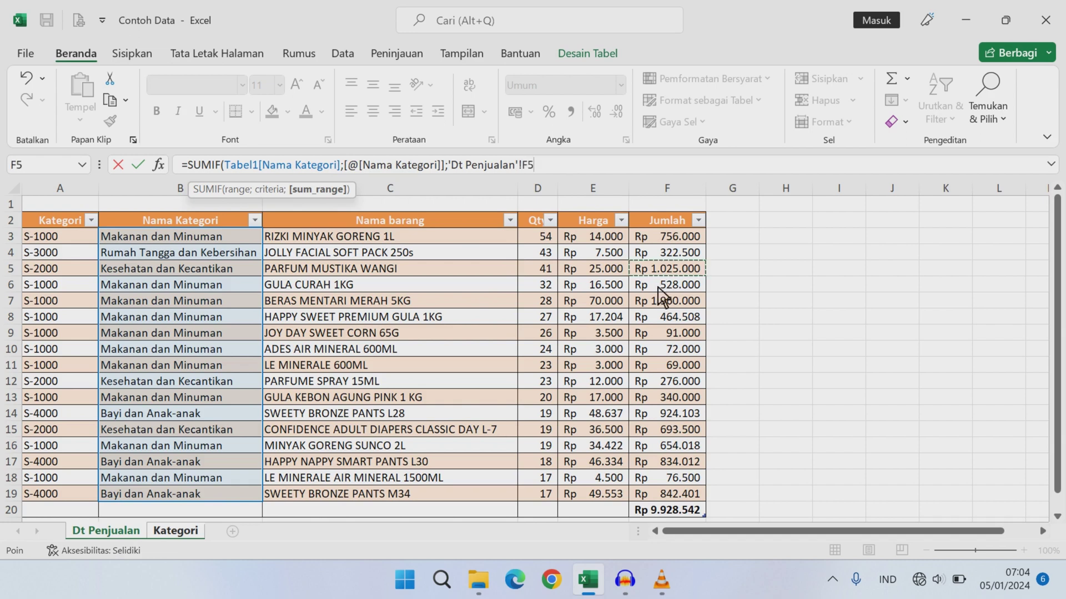
{"action": "key", "text": "ctrl+space"}
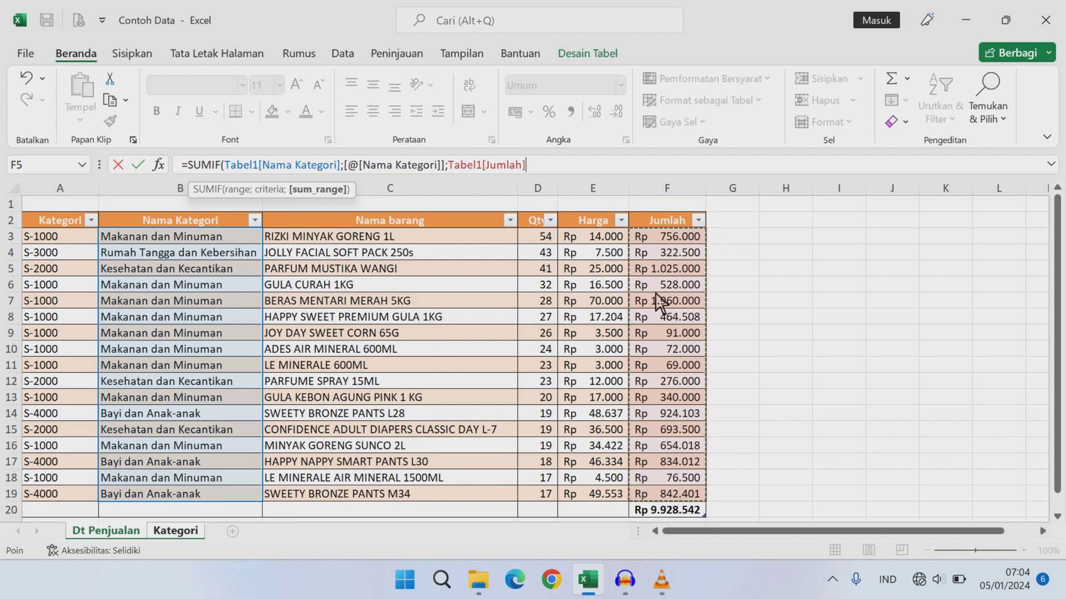
{"action": "key", "text": "Return"}
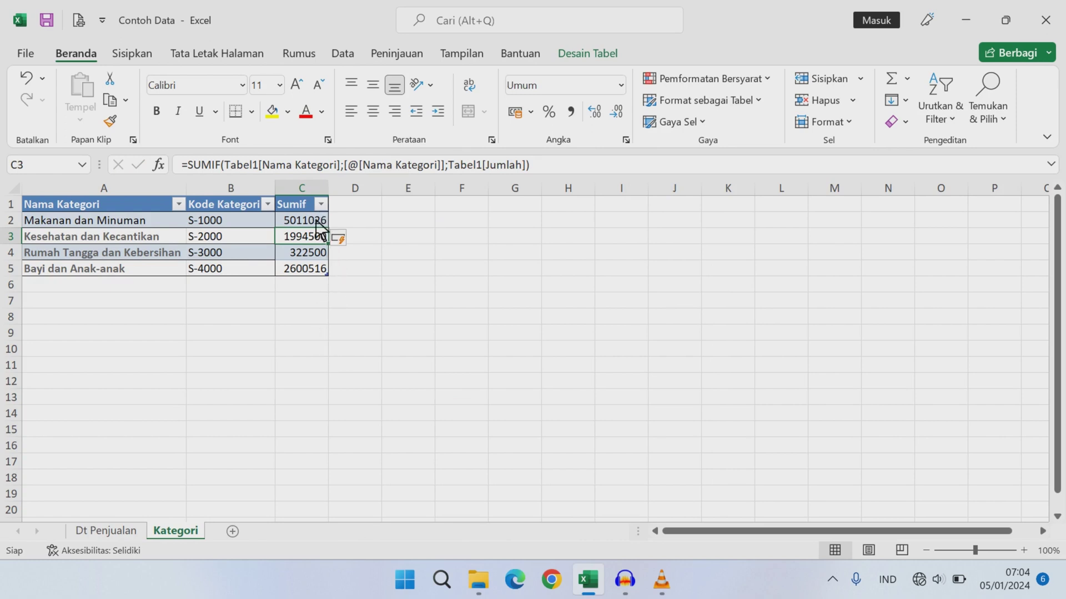
{"action": "left_click", "coordinate": [350, 244]}
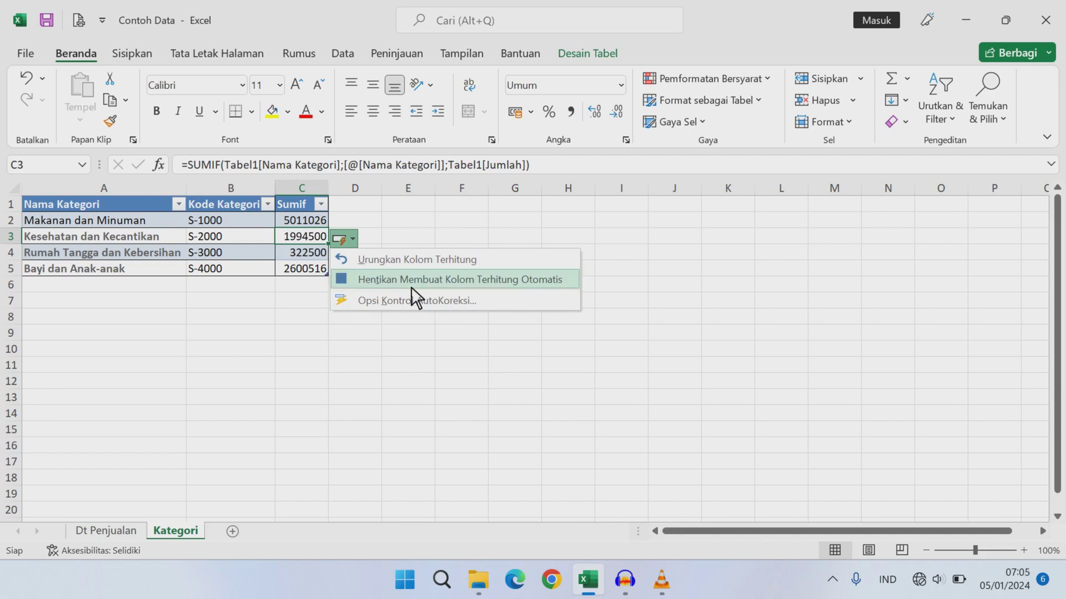
Step: Format the Sumif values in C2:C5 with the comma number style and no decimal places
{"action": "left_click", "coordinate": [308, 223]}
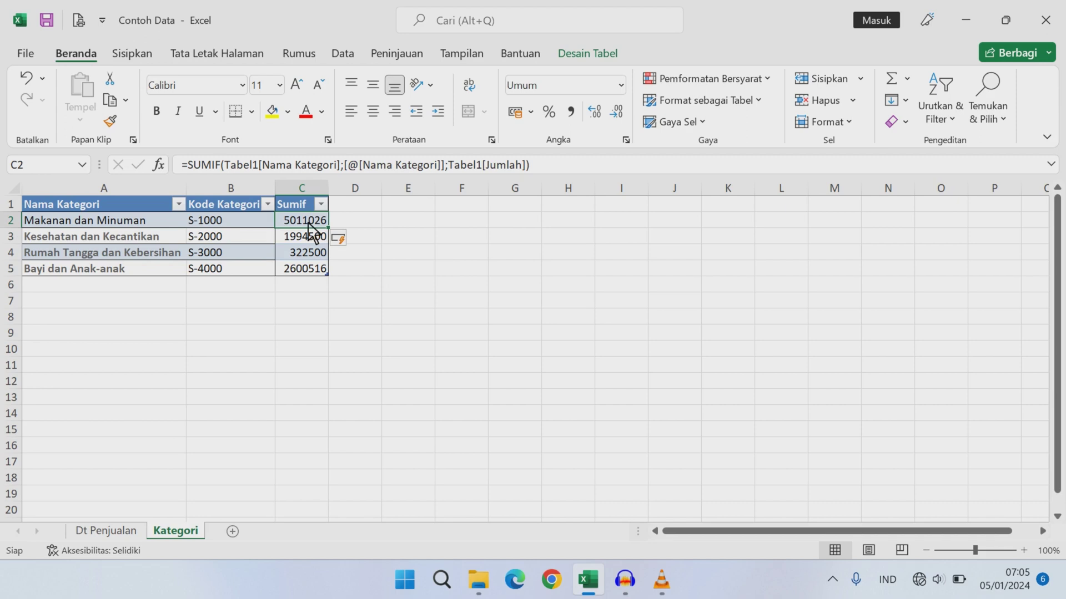
{"action": "key", "text": "ctrl+shift+Down"}
{"action": "left_click", "coordinate": [575, 110]}
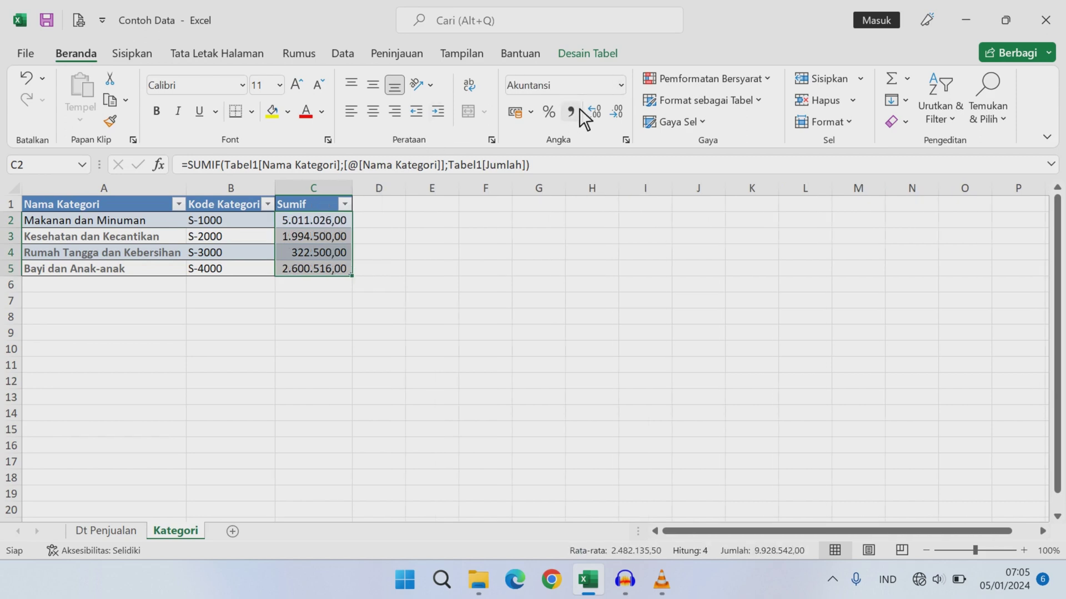
{"action": "left_click", "coordinate": [621, 113]}
{"action": "left_click", "coordinate": [622, 113]}
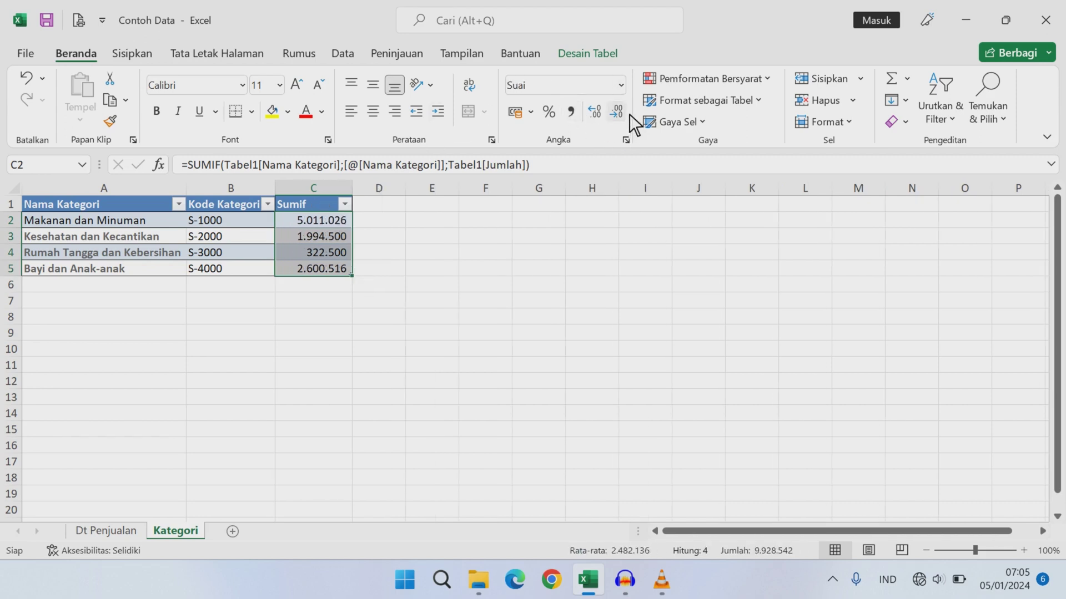
Step: Center-align column C and autofit the width of the Kode Kategori column
{"action": "left_click", "coordinate": [541, 286]}
{"action": "left_click", "coordinate": [327, 188]}
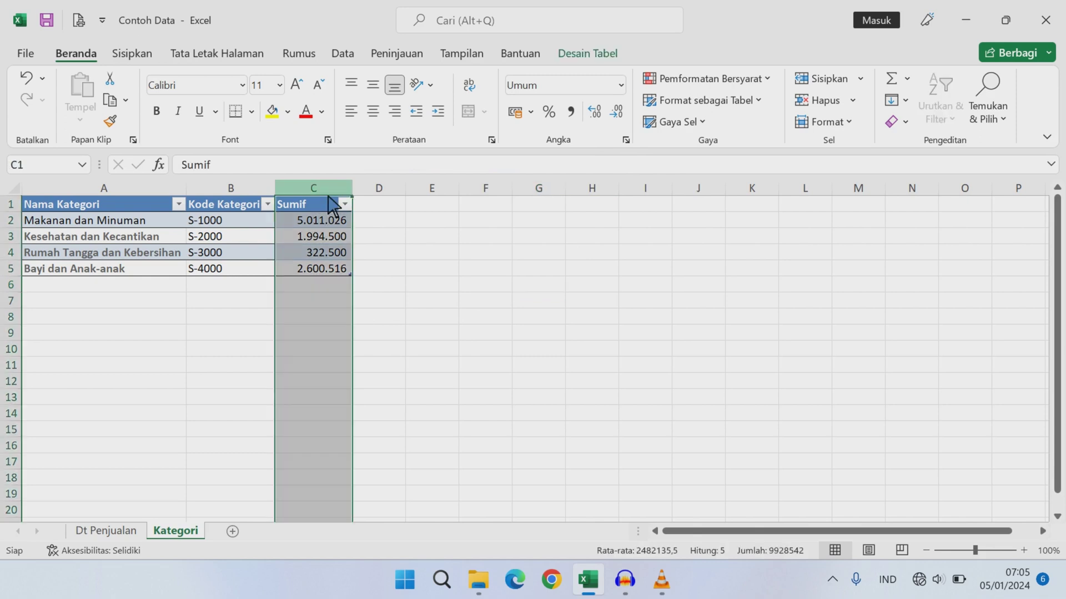
{"action": "left_click", "coordinate": [378, 112]}
{"action": "left_click", "coordinate": [384, 272]}
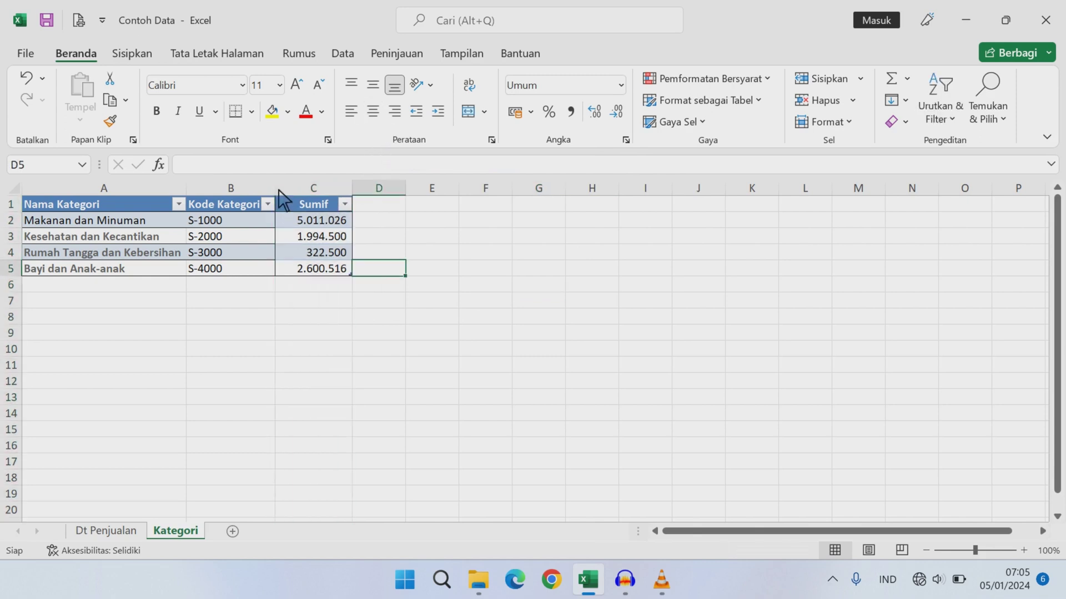
{"action": "double_click", "coordinate": [276, 188]}
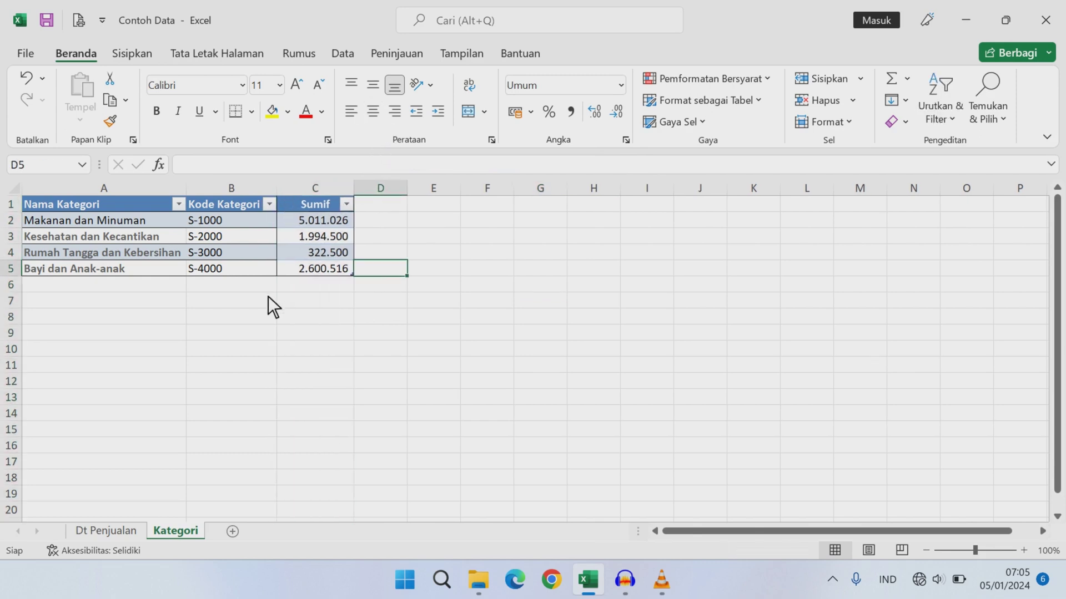
{"action": "left_click", "coordinate": [268, 297]}
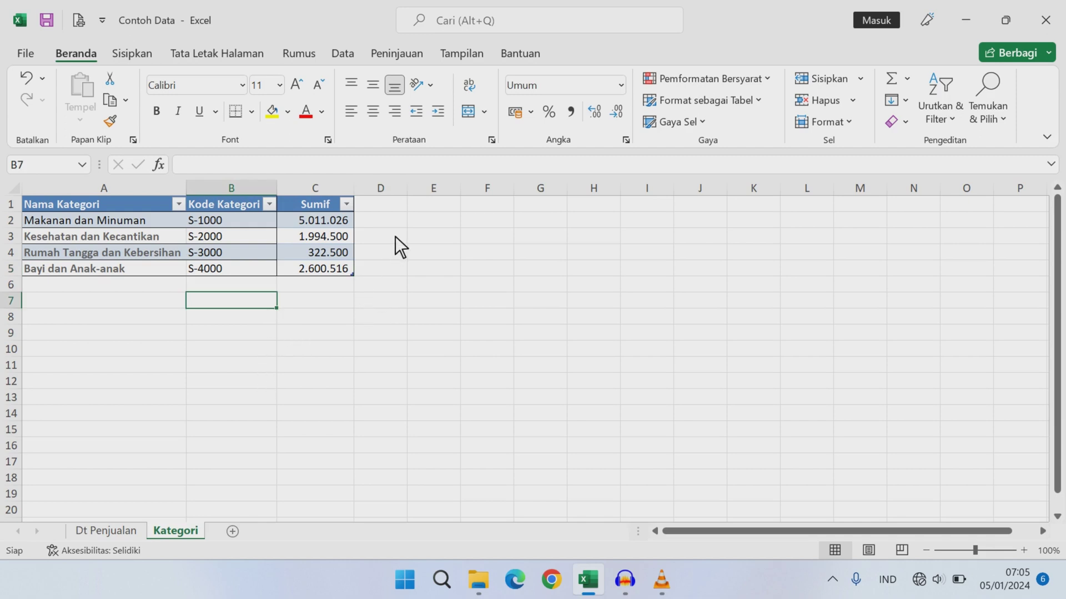
Step: Add a Sumproduct column in D1 of the Kategori sheet and start a SUMPRODUCT formula in D2 with Tabel1[Jumlah]
{"action": "left_click", "coordinate": [395, 210]}
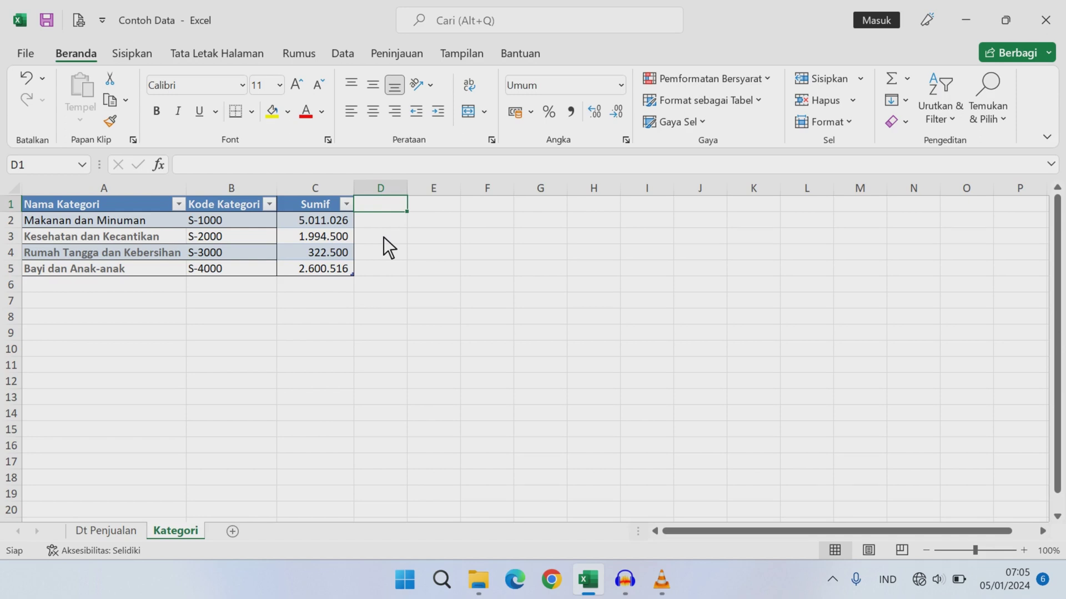
{"action": "type", "text": "="}
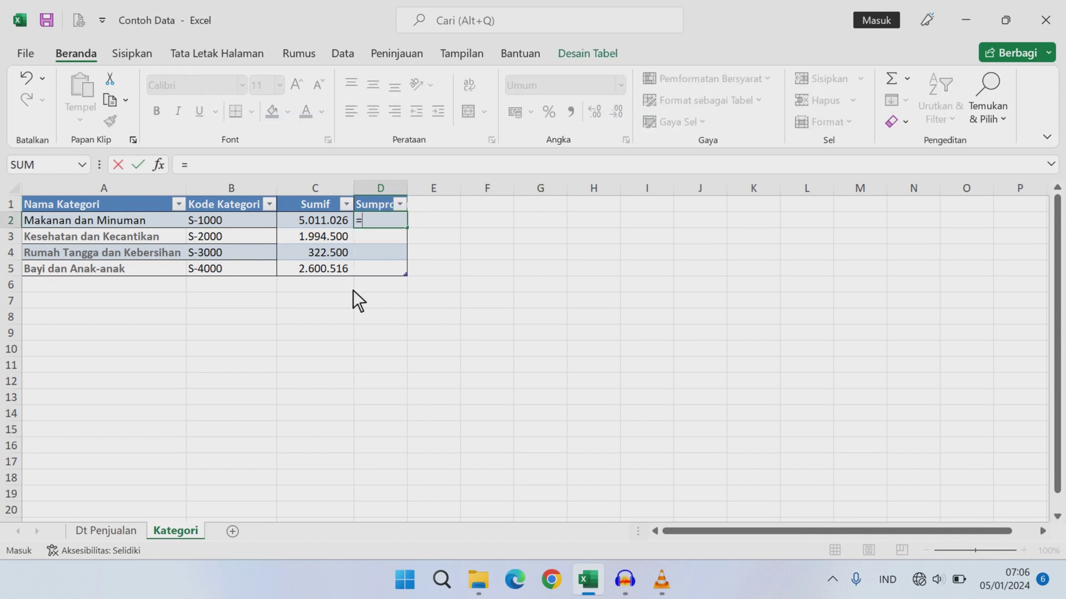
{"action": "type", "text": "Sum"}
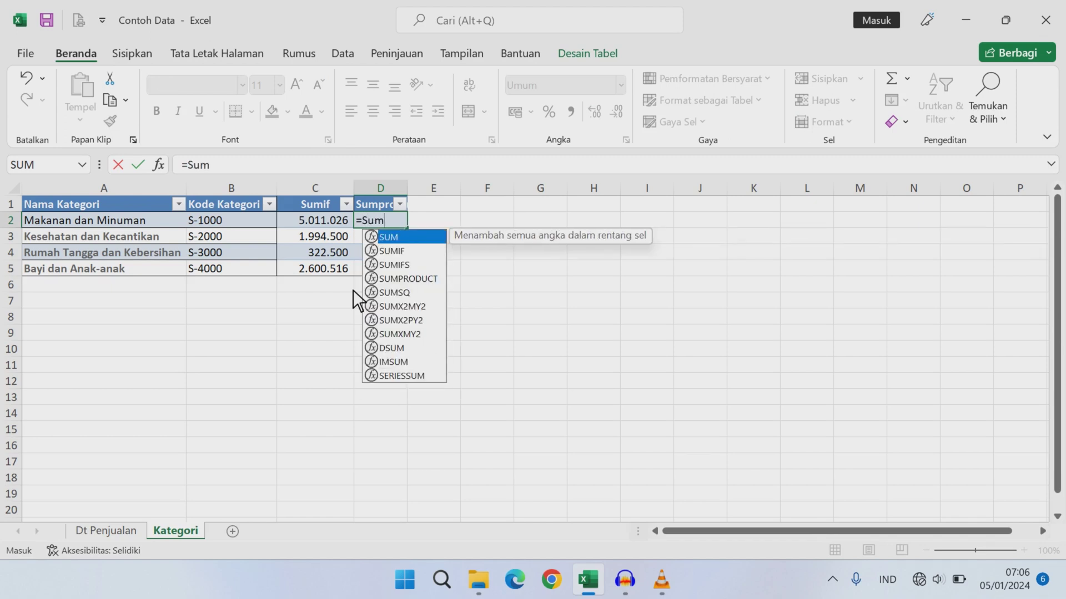
{"action": "key", "text": "Down"}
{"action": "key", "text": "Down"}
{"action": "key", "text": "Down"}
{"action": "key", "text": "Tab"}
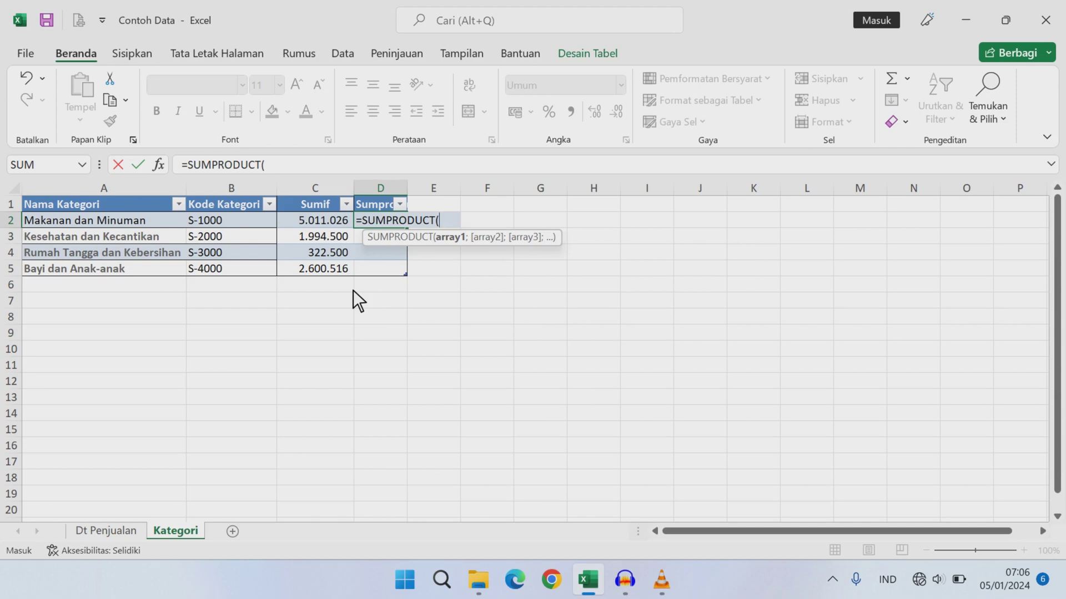
{"action": "left_click", "coordinate": [130, 534]}
{"action": "left_click", "coordinate": [683, 310]}
{"action": "key", "text": "ctrl+space"}
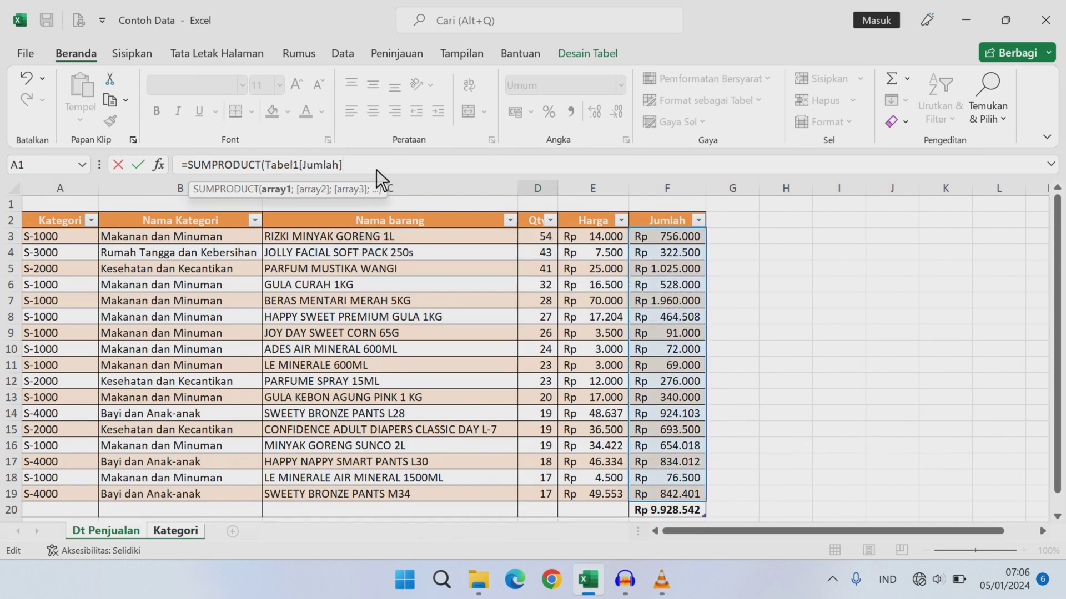
Step: Multiply the SUMPRODUCT array by a bracketed condition that starts with the Nama Kategori column of the Dt Penjualan table and an equals sign
{"action": "type", "text": "*()"}
{"action": "left_click", "coordinate": [197, 536]}
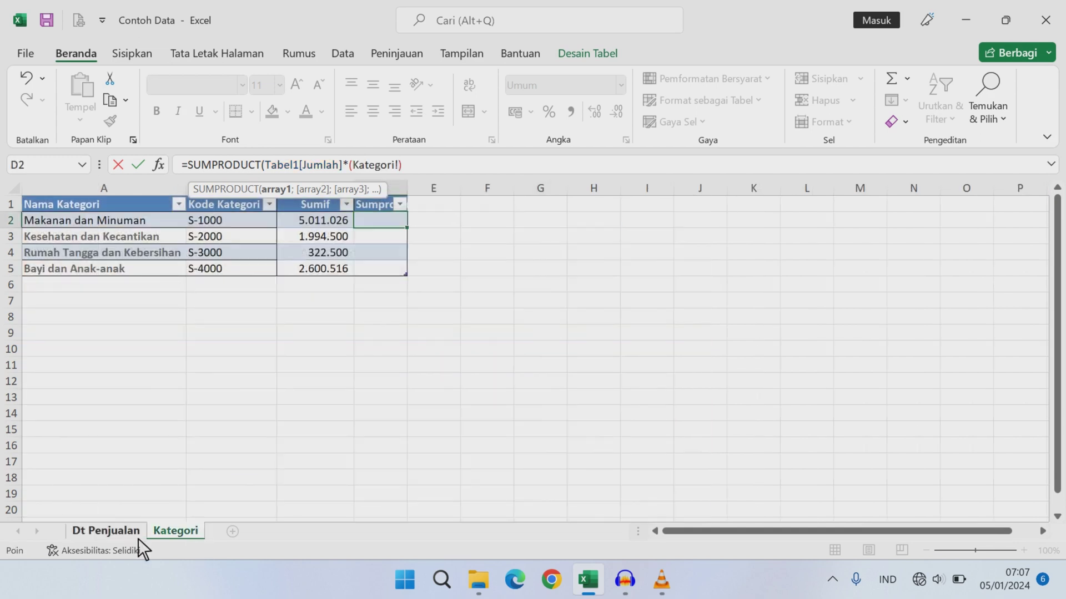
{"action": "left_click", "coordinate": [138, 536]}
{"action": "left_click", "coordinate": [229, 241]}
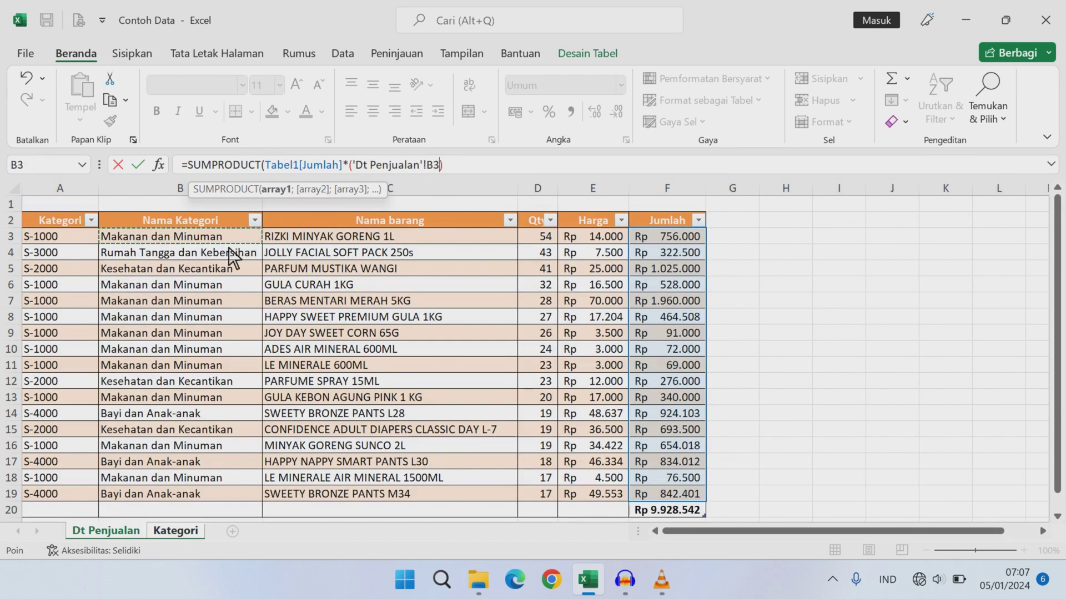
{"action": "key", "text": "ctrl+space"}
{"action": "type", "text": "="}
Step: Compare the condition with the Nama Kategori value in A2 of the Kategori sheet, then close and enter the SUMPRODUCT formula
{"action": "left_click", "coordinate": [169, 533]}
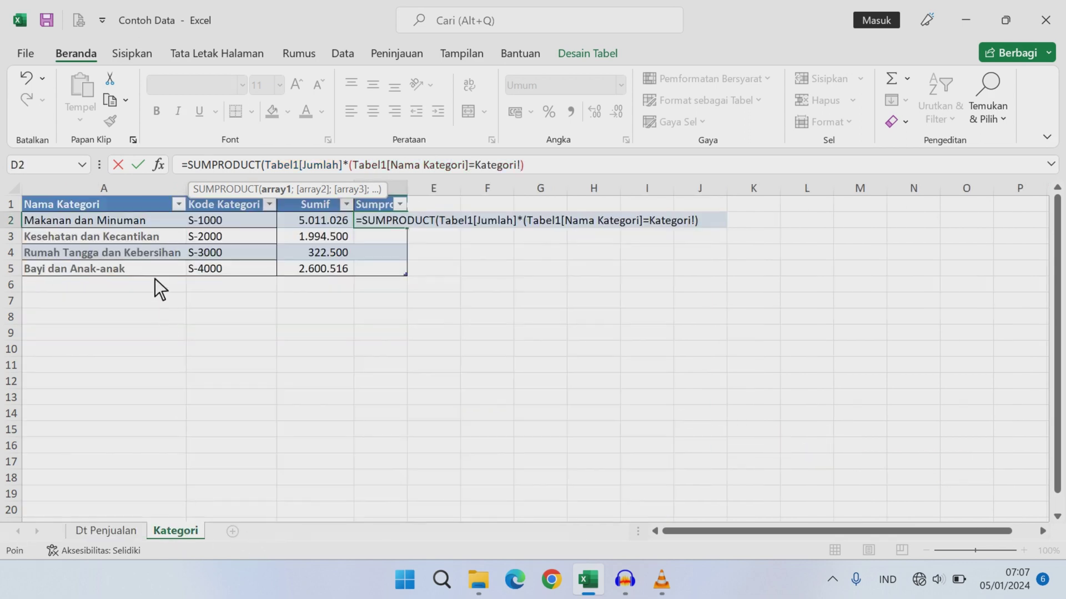
{"action": "left_click", "coordinate": [169, 221]}
{"action": "type", "text": ")"}
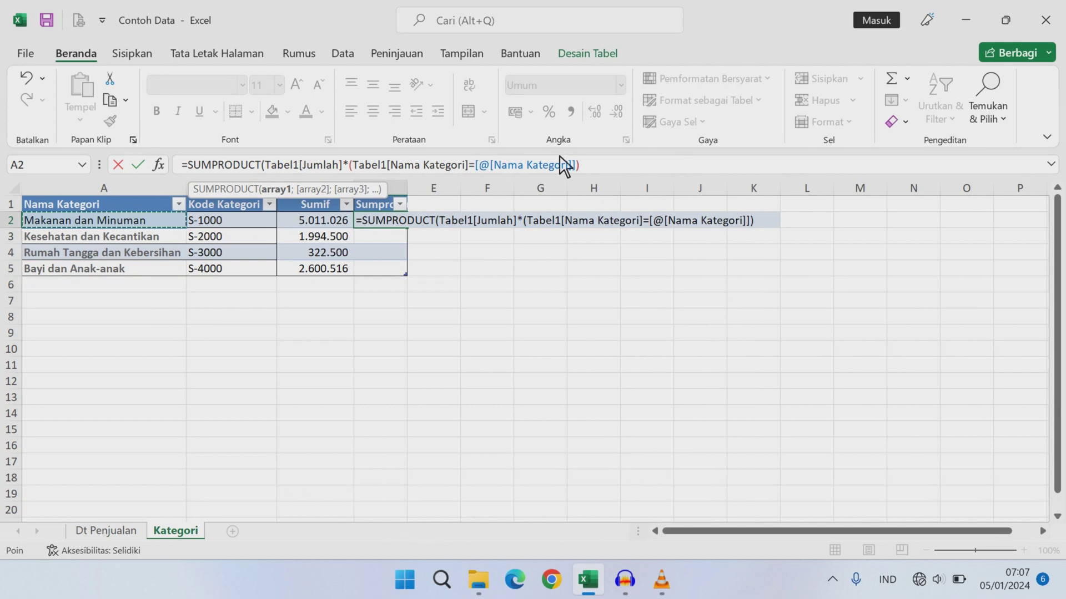
{"action": "left_click", "coordinate": [615, 166]}
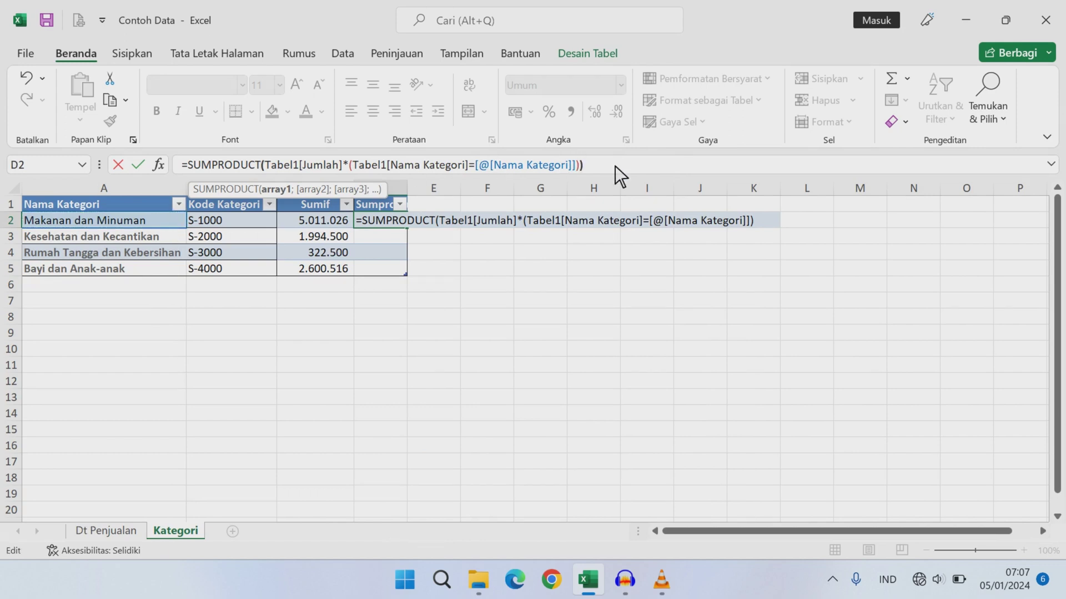
{"action": "type", "text": ")"}
{"action": "key", "text": "Return"}
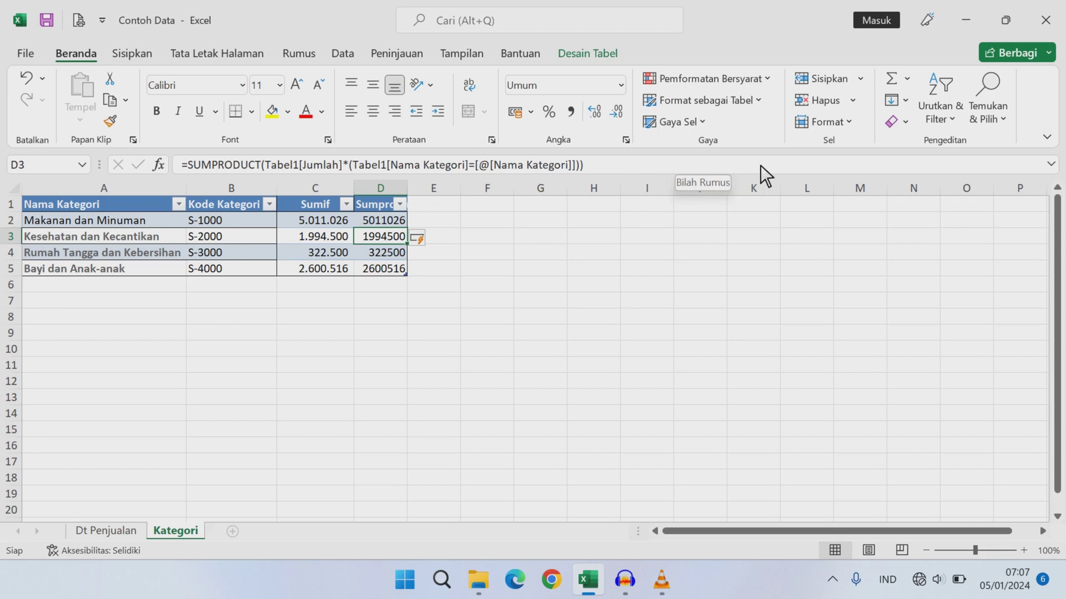
{"action": "left_click", "coordinate": [587, 166]}
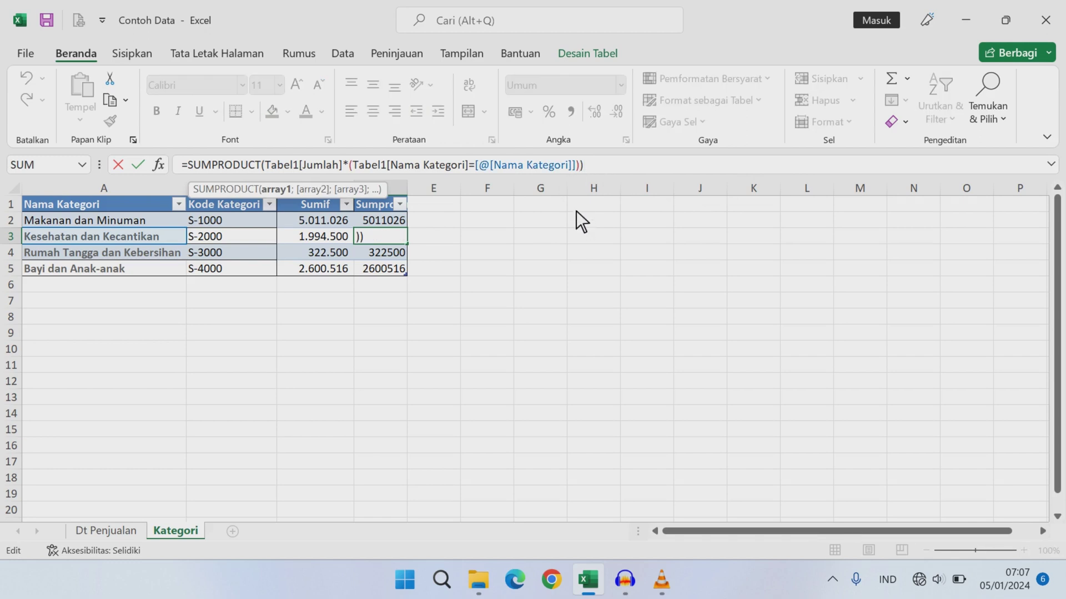
{"action": "type", "text": "*()*()"}
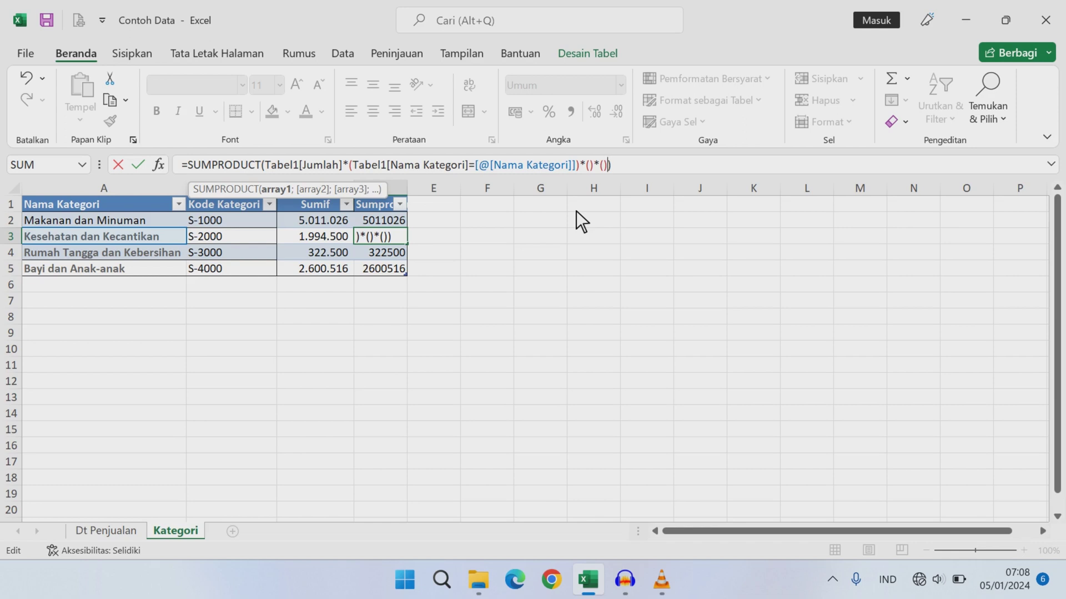
{"action": "key", "text": "BackSpace"}
{"action": "key", "text": "BackSpace"}
{"action": "key", "text": "BackSpace"}
{"action": "key", "text": "BackSpace"}
{"action": "key", "text": "BackSpace"}
{"action": "key", "text": "BackSpace"}
{"action": "key", "text": "Return"}
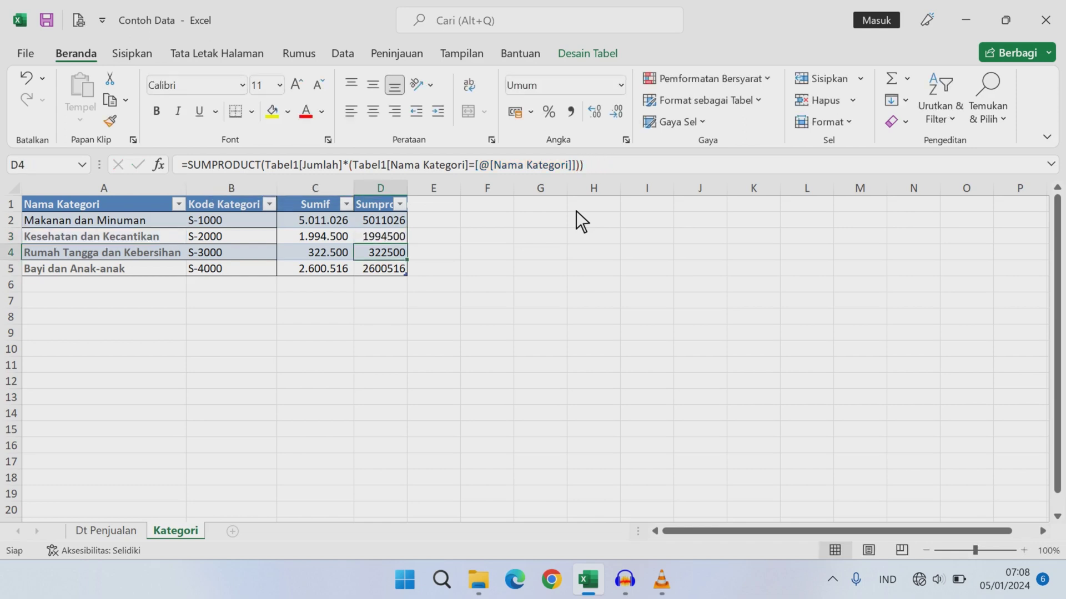
Step: Format the Sumproduct values in D2:D5 with the comma number style and no decimal places
{"action": "key", "text": "ctrl+space"}
{"action": "left_click", "coordinate": [571, 112]}
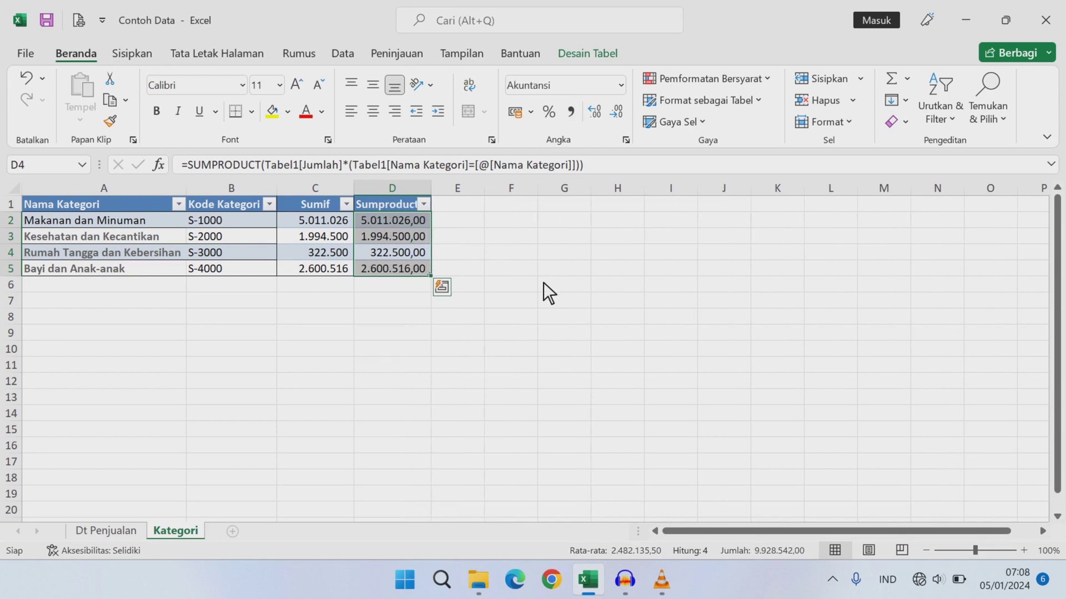
{"action": "left_click", "coordinate": [617, 113]}
{"action": "left_click", "coordinate": [617, 113]}
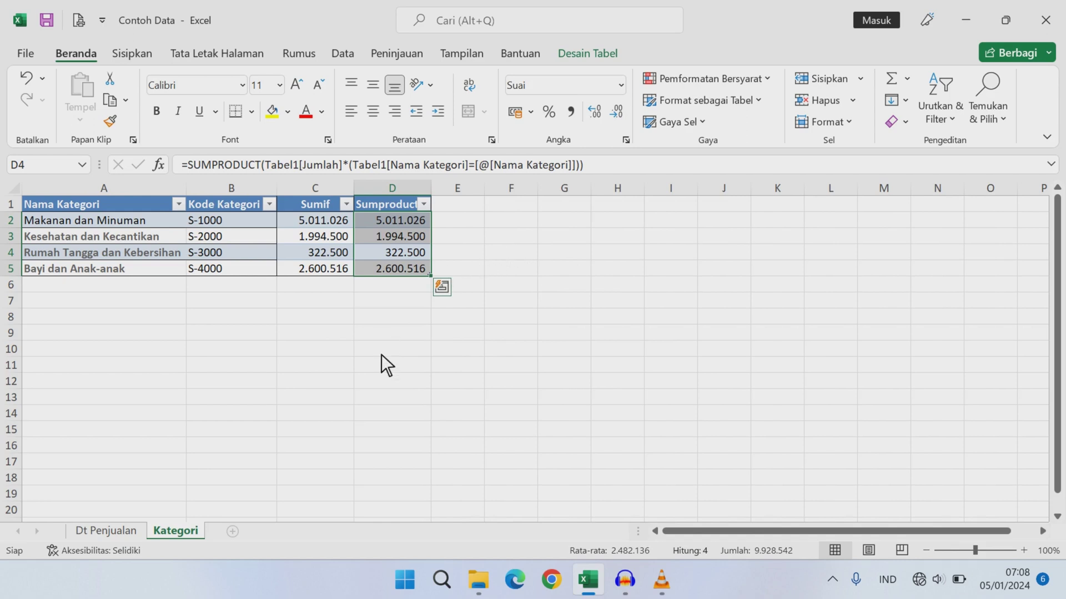
Step: Delete the totals row 20 below the sales data in the Dt Penjualan sheet
{"action": "left_click", "coordinate": [127, 532]}
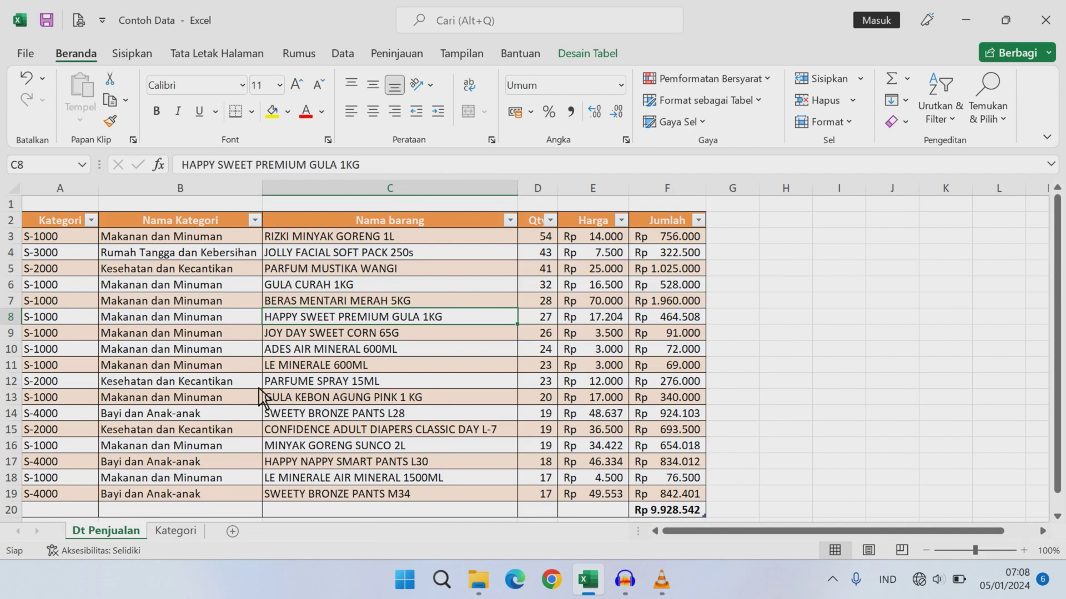
{"action": "left_click", "coordinate": [21, 514]}
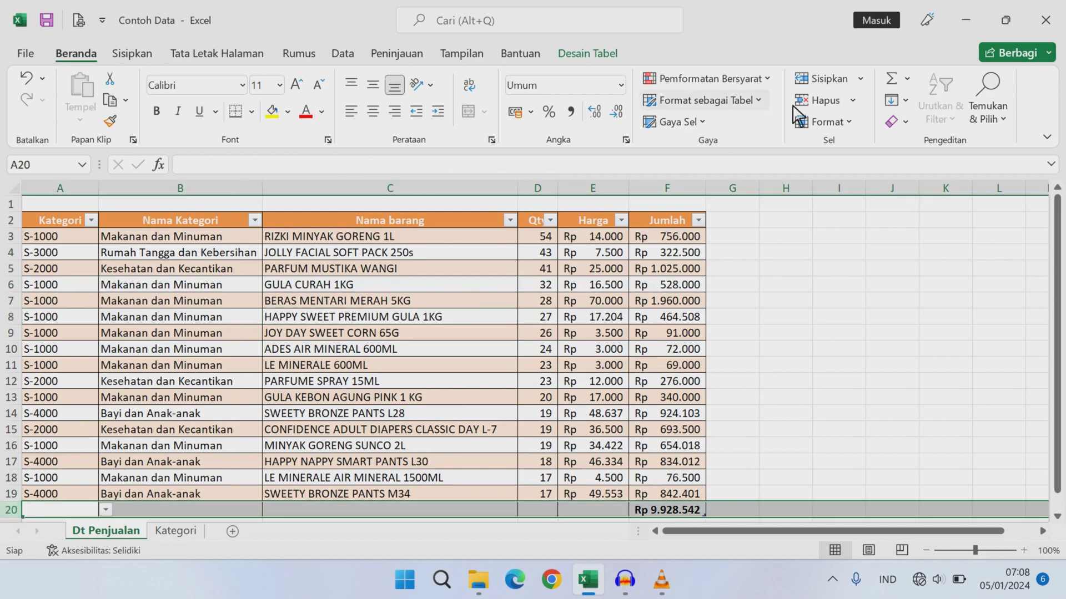
{"action": "left_click", "coordinate": [69, 238]}
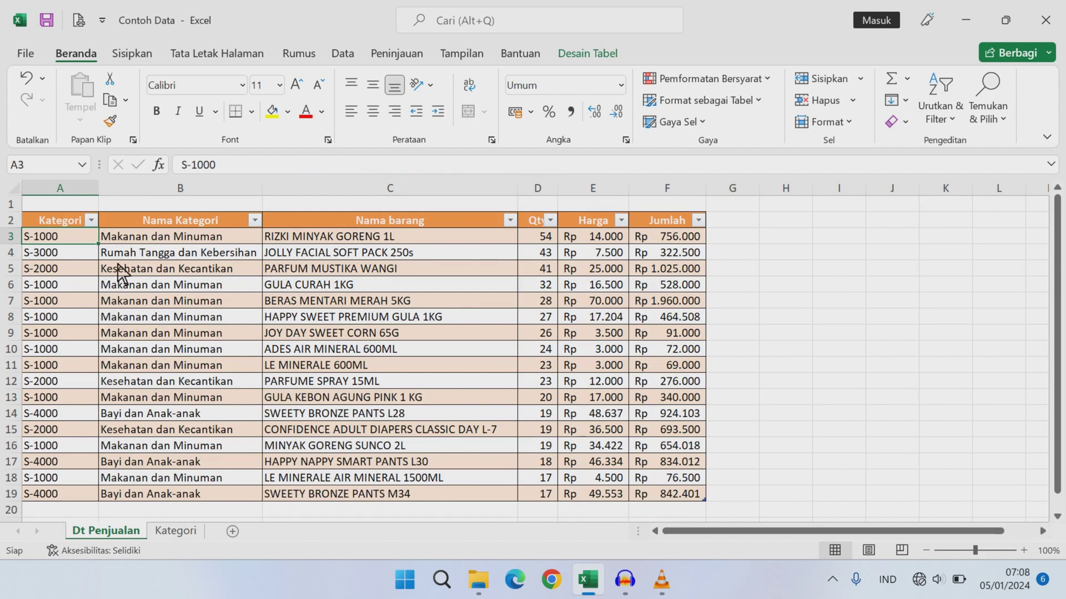
Step: Insert a PivotTable based on the whole Tabel1 sales table, placed in a new worksheet
{"action": "left_click", "coordinate": [50, 258]}
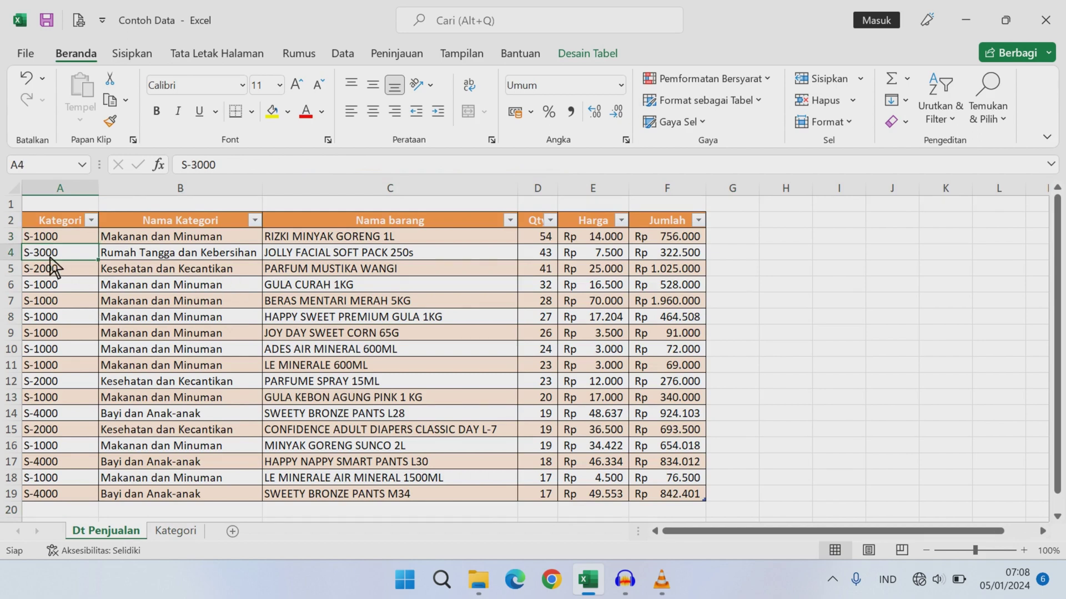
{"action": "key", "text": "ctrl+a"}
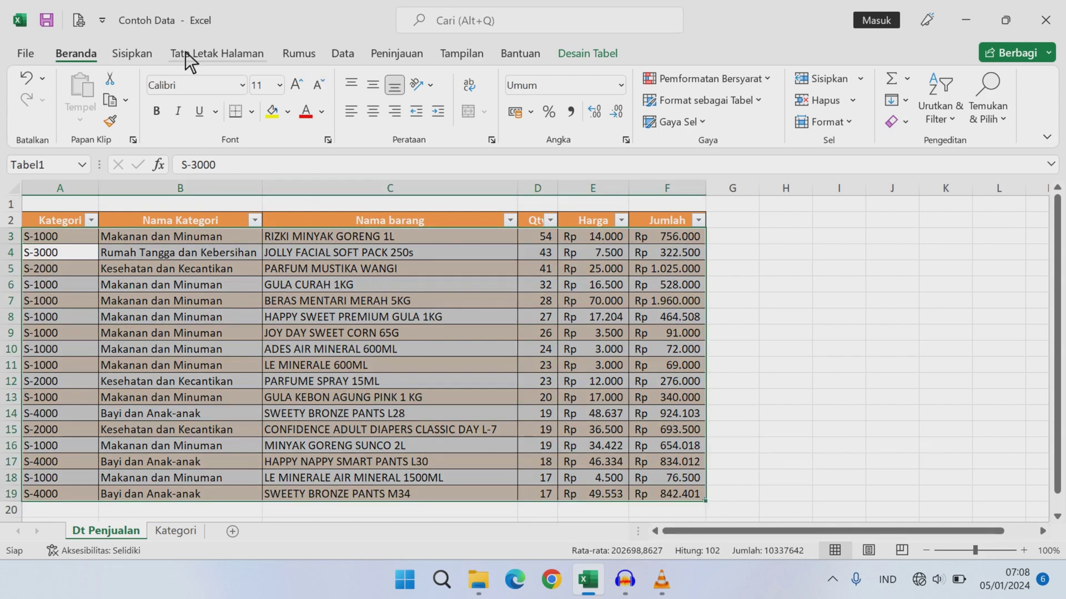
{"action": "left_click", "coordinate": [153, 56]}
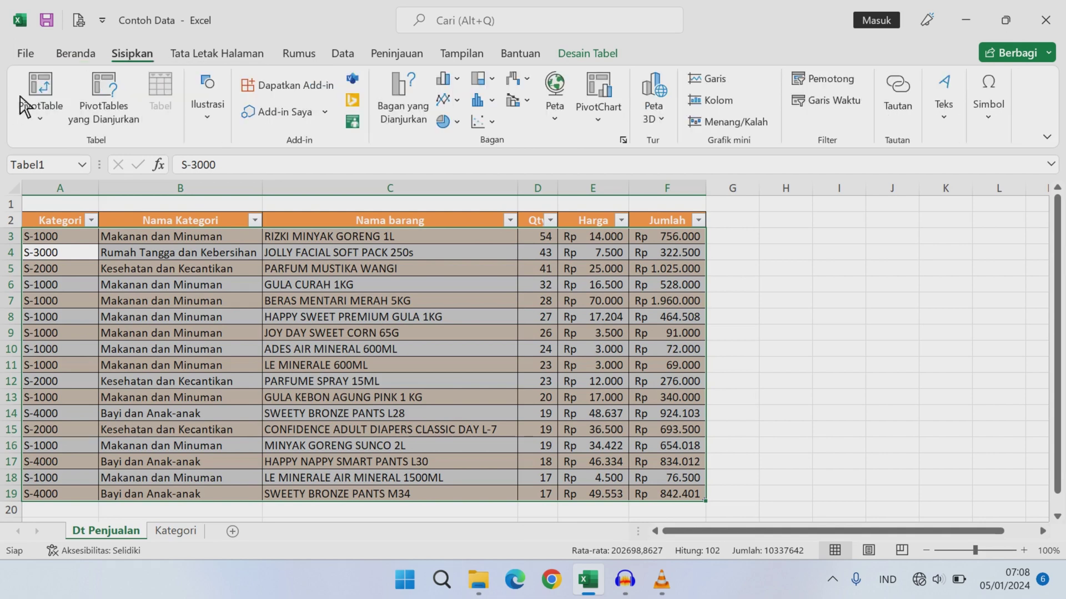
{"action": "left_click", "coordinate": [38, 88]}
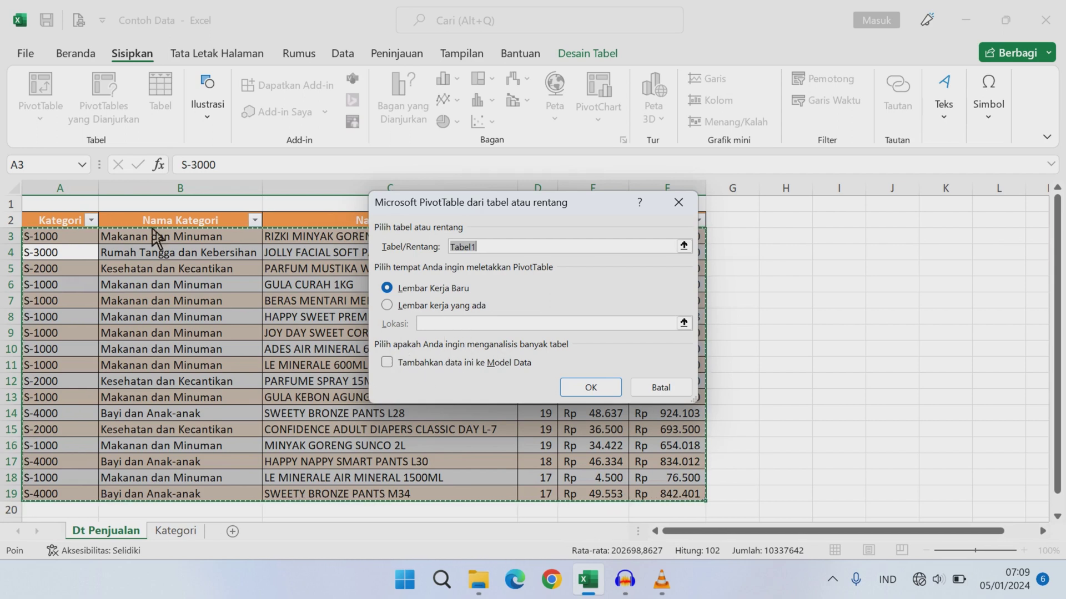
{"action": "left_click", "coordinate": [590, 388]}
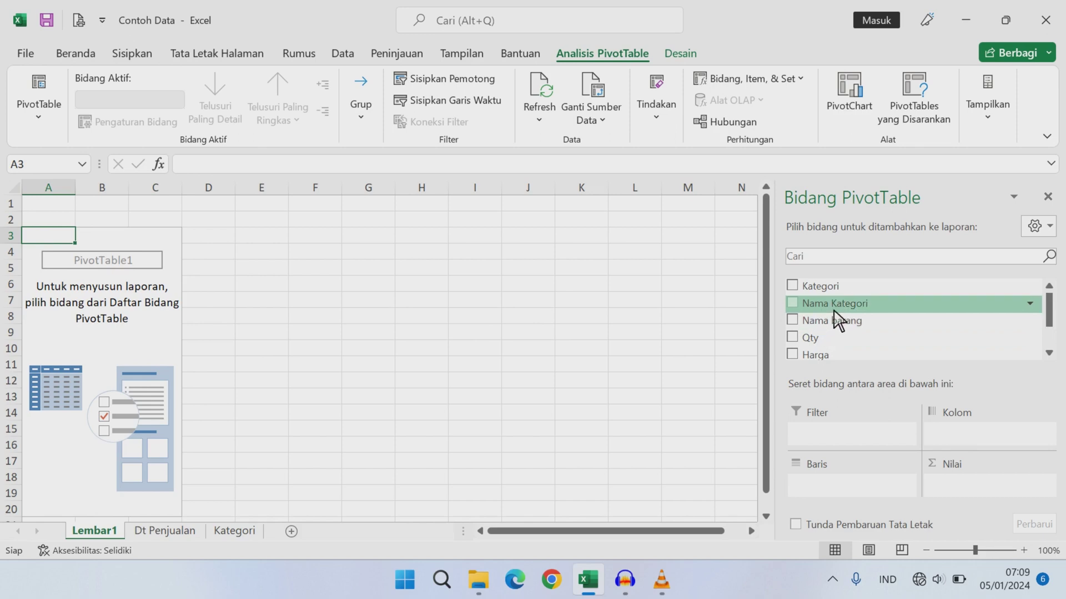
Step: Lay out the PivotTable with Nama Kategori as the row field and Jumlah as the summed value field
{"action": "left_click_drag", "start_coordinate": [834, 310], "coordinate": [845, 489]}
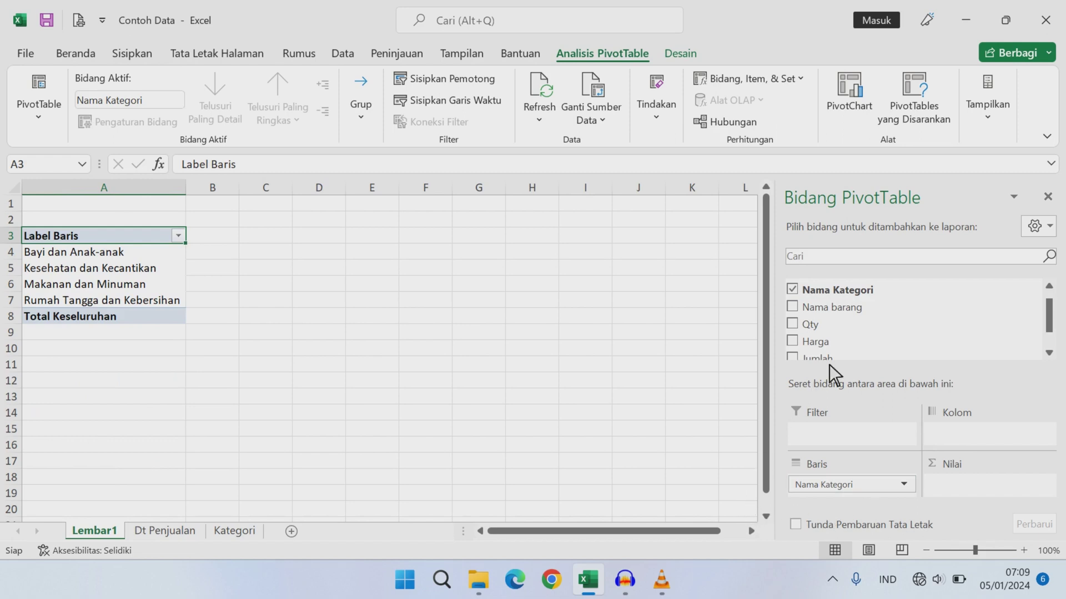
{"action": "scroll", "coordinate": [849, 355], "scroll_direction": "down", "scroll_amount": 1}
{"action": "left_click_drag", "start_coordinate": [954, 462], "coordinate": [961, 484]}
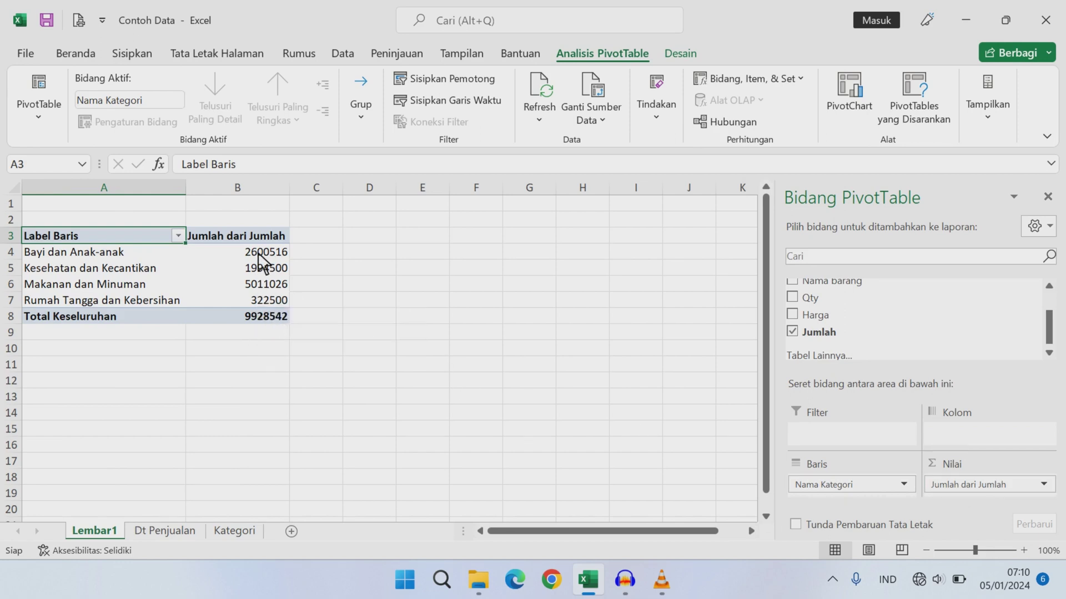
{"action": "left_click", "coordinate": [166, 533]}
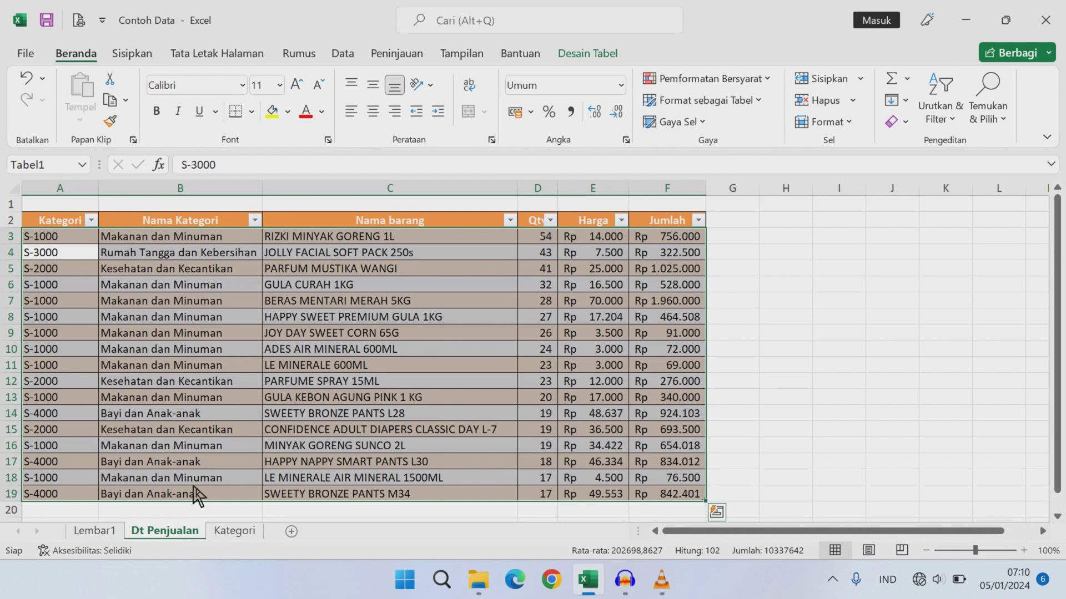
{"action": "left_click", "coordinate": [92, 534]}
{"action": "left_click", "coordinate": [993, 485]}
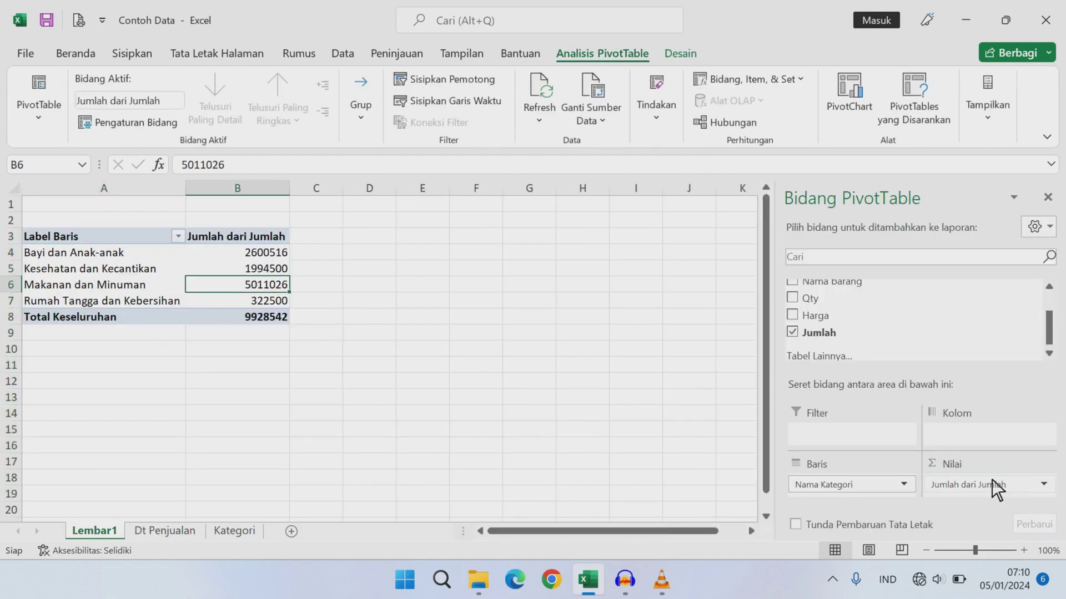
{"action": "left_click", "coordinate": [1044, 485]}
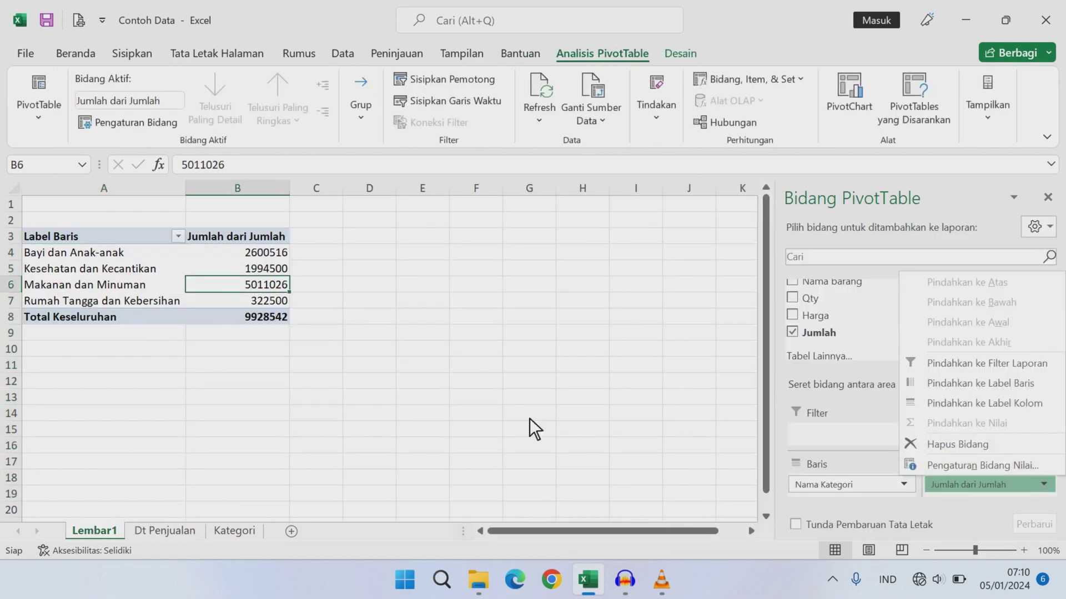
{"action": "left_click", "coordinate": [242, 369]}
Step: Format the PivotTable values in B4:B8 with the comma number style and no decimal places
{"action": "left_click", "coordinate": [253, 285]}
{"action": "left_click_drag", "start_coordinate": [254, 253], "coordinate": [253, 318]}
{"action": "left_click", "coordinate": [26, 54]}
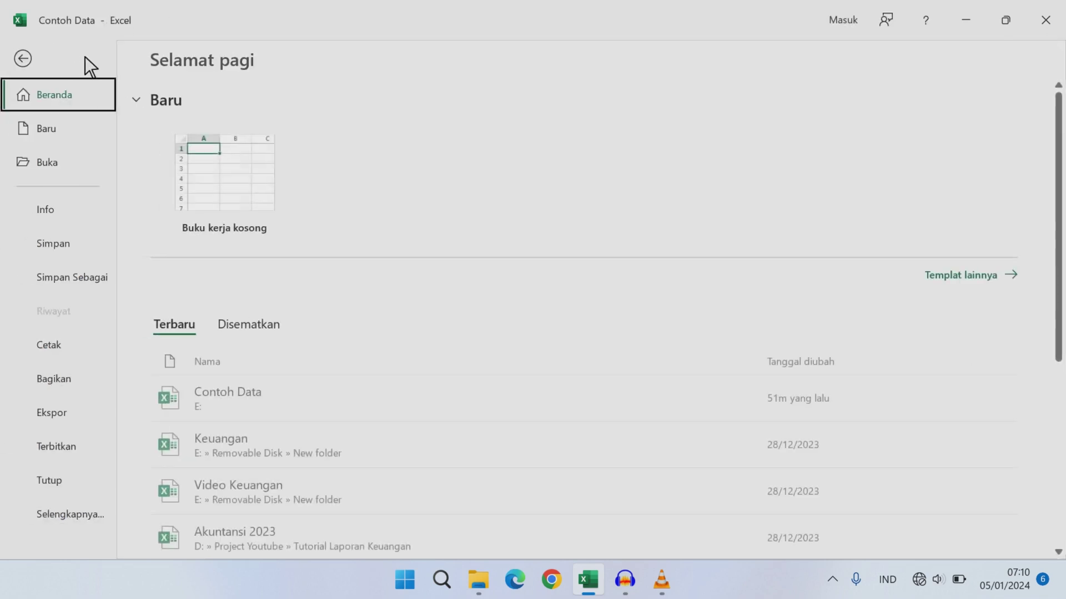
{"action": "key", "text": "Escape"}
{"action": "left_click", "coordinate": [76, 53]}
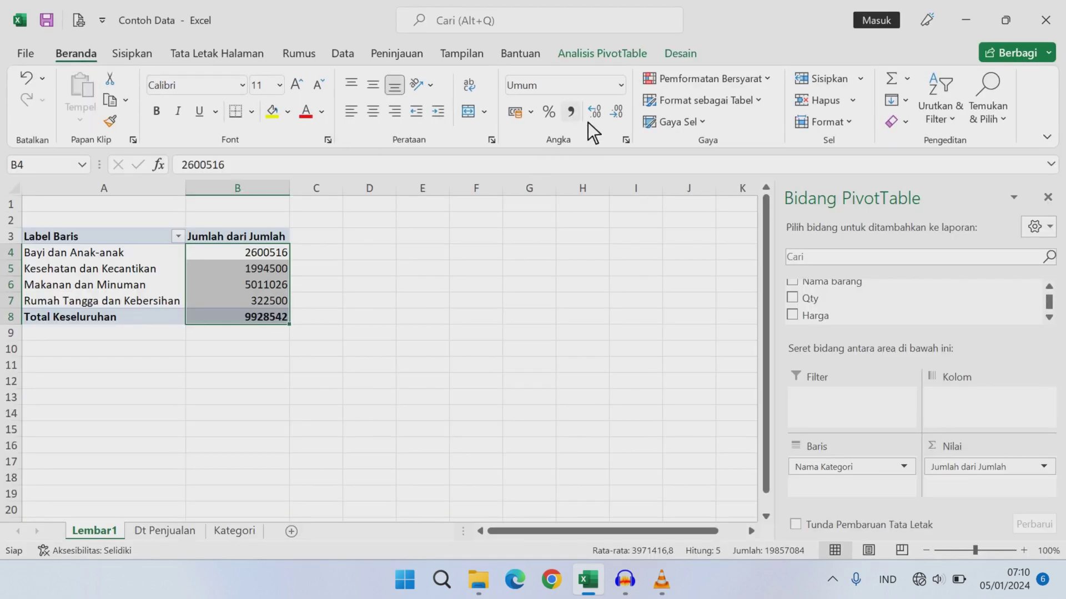
{"action": "left_click", "coordinate": [576, 117]}
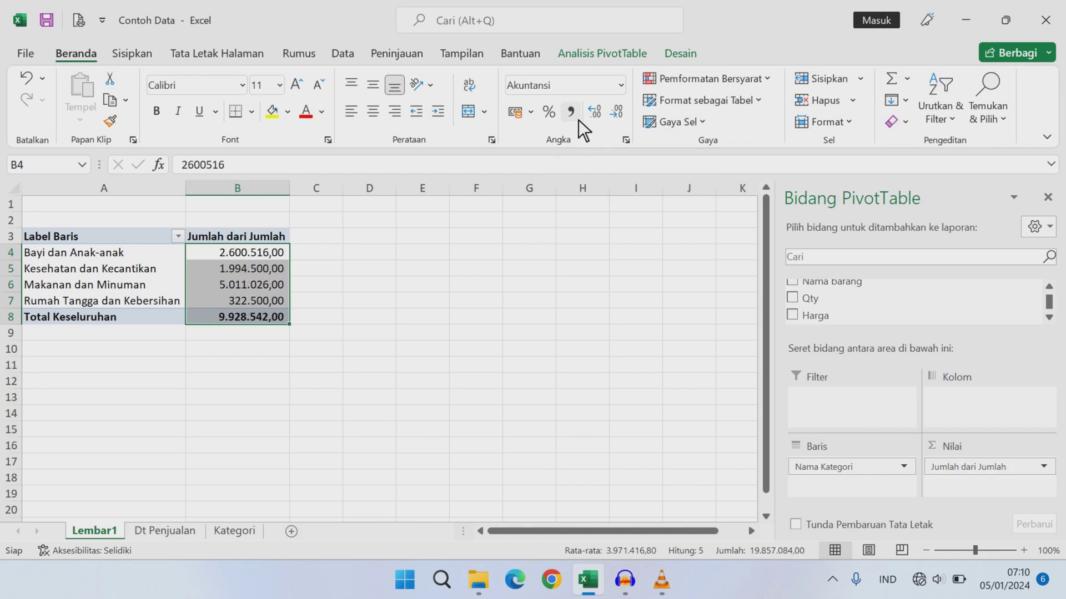
{"action": "left_click", "coordinate": [623, 114]}
{"action": "left_click", "coordinate": [623, 114]}
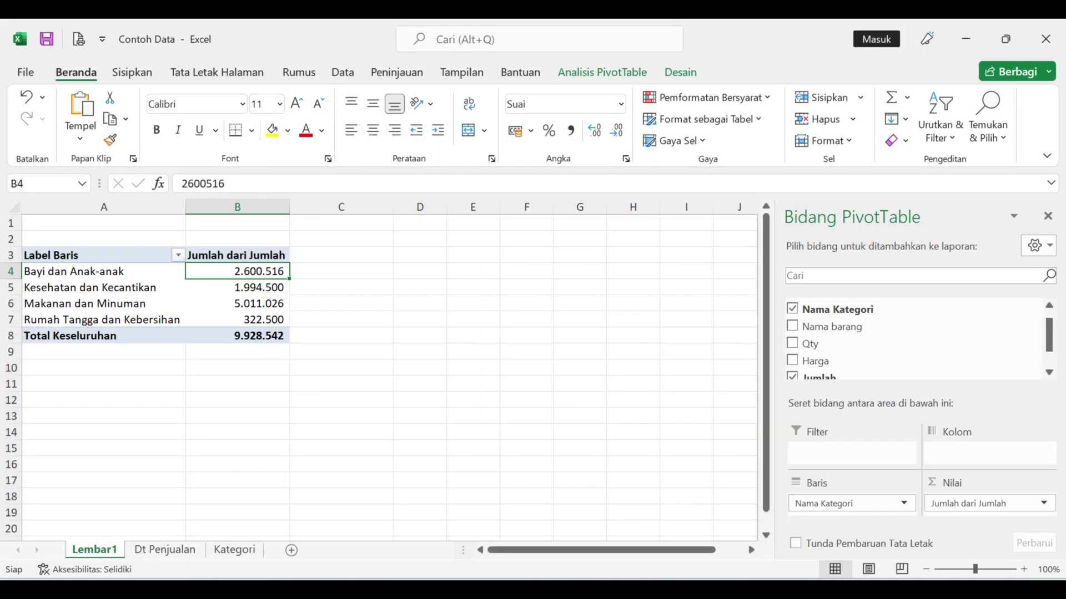